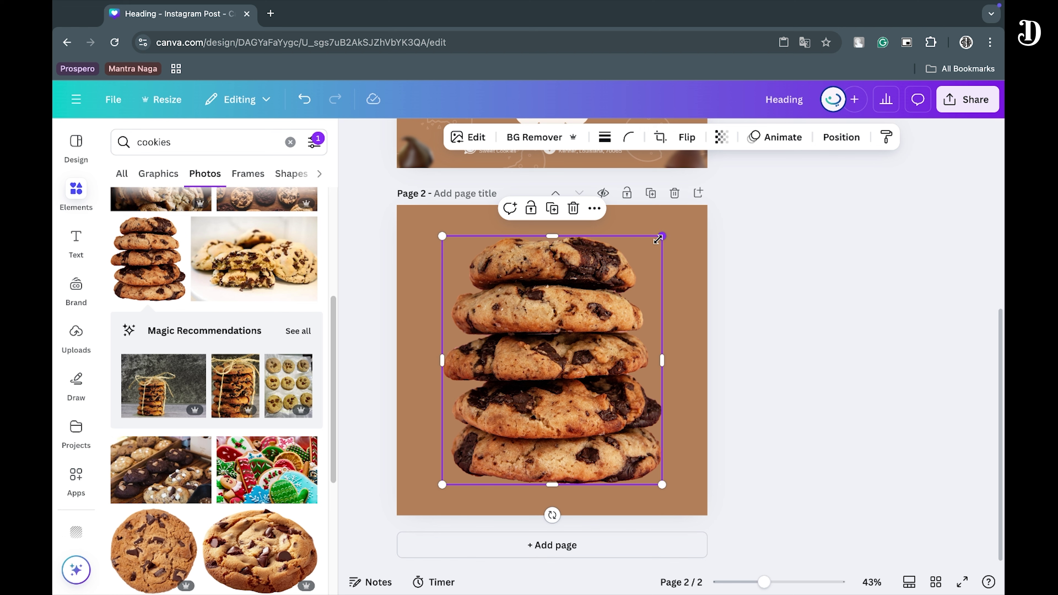
Shrink the cookie stack photo and centre it on page 2
drag(545, 375, 572, 359)
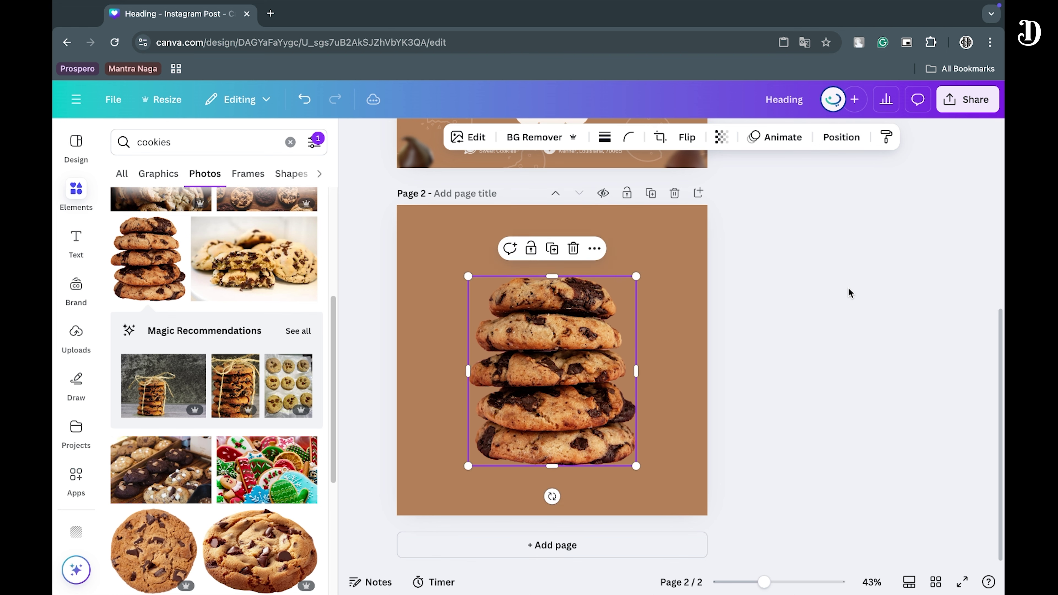
click(848, 293)
Copy the contact details group from the foot of page 1 and paste it onto page 2
scroll(553, 243, up, 1)
click(579, 172)
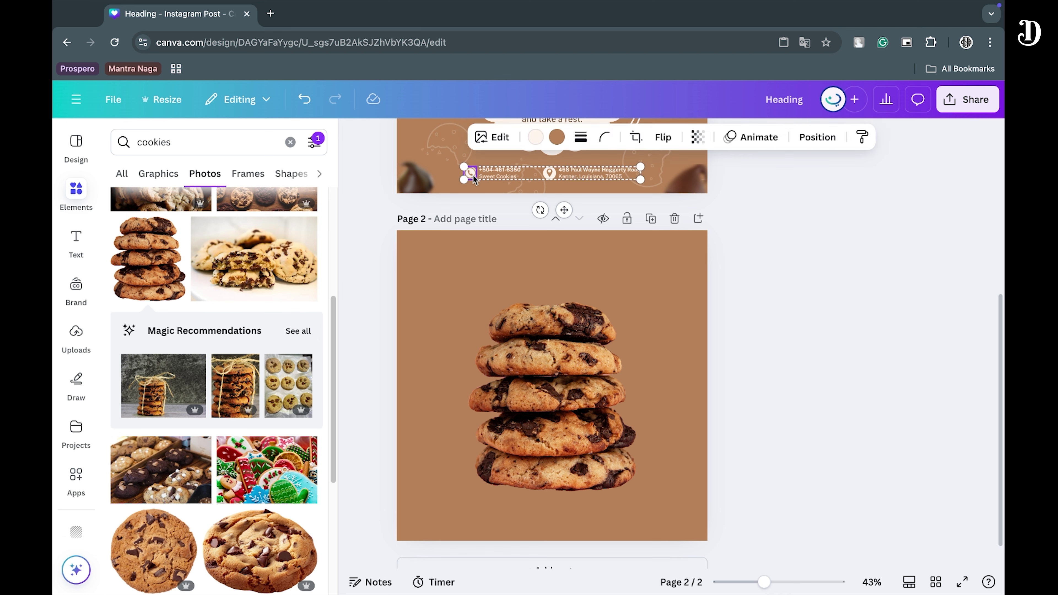
right_click(580, 172)
click(789, 387)
click(697, 411)
right_click(697, 411)
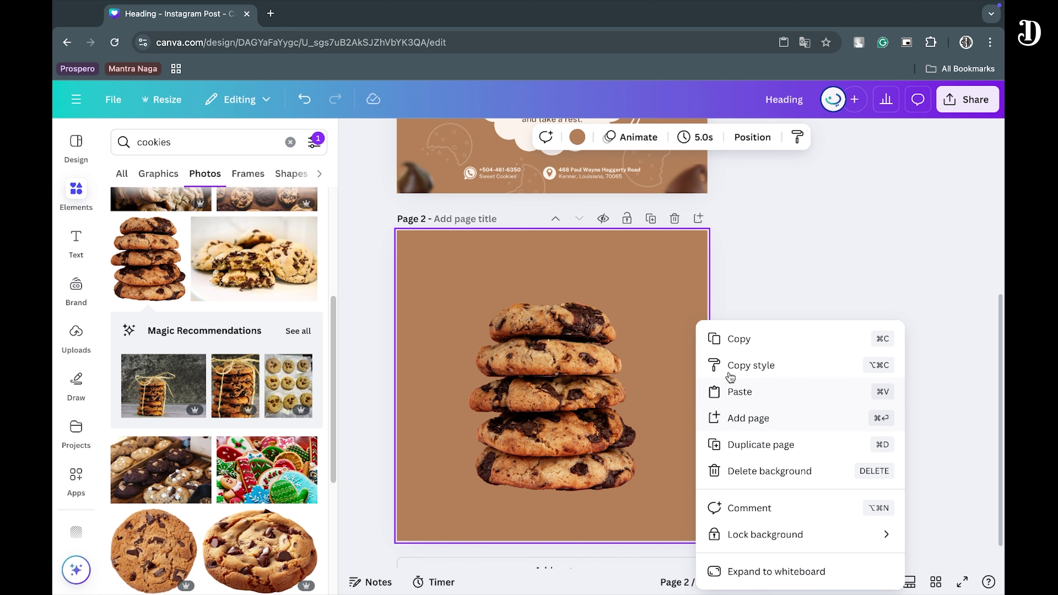
click(744, 393)
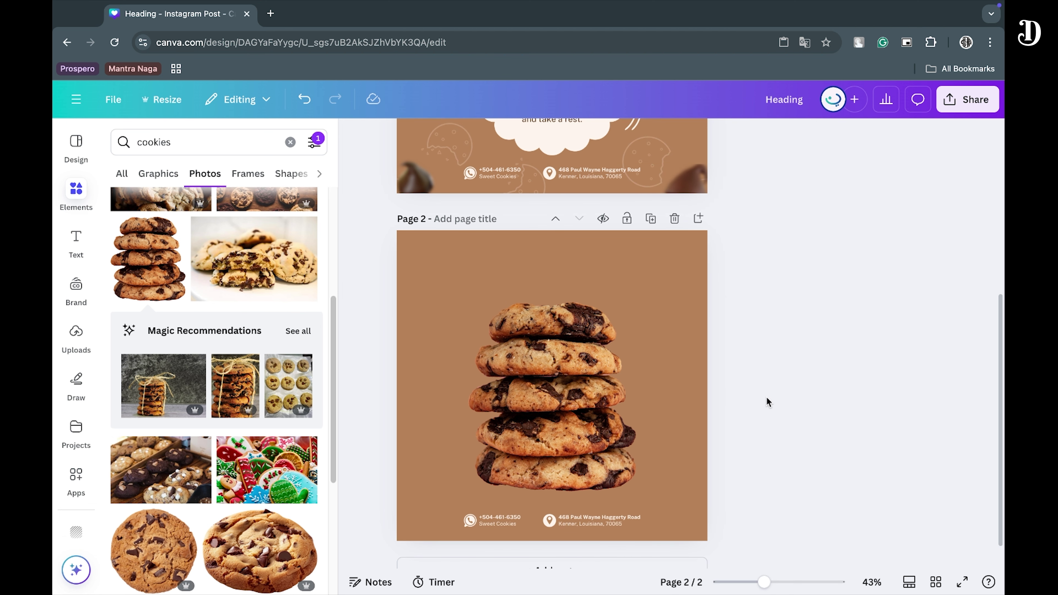
Adjust the cookie stack photo's placement and add a soft, light radial gradient glow behind it
click(574, 441)
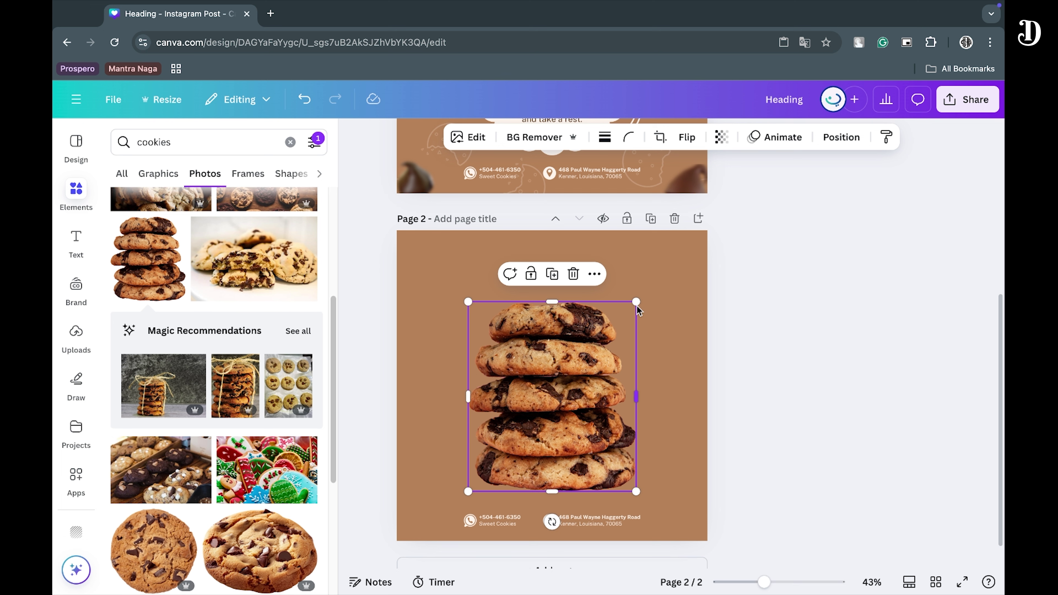
drag(580, 426, 577, 429)
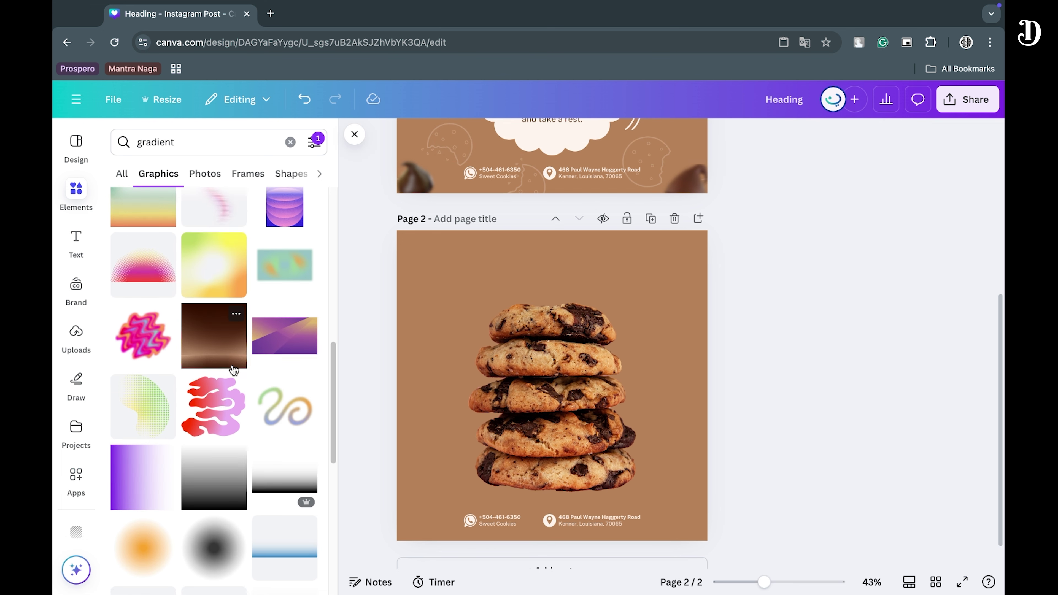
click(233, 369)
click(545, 136)
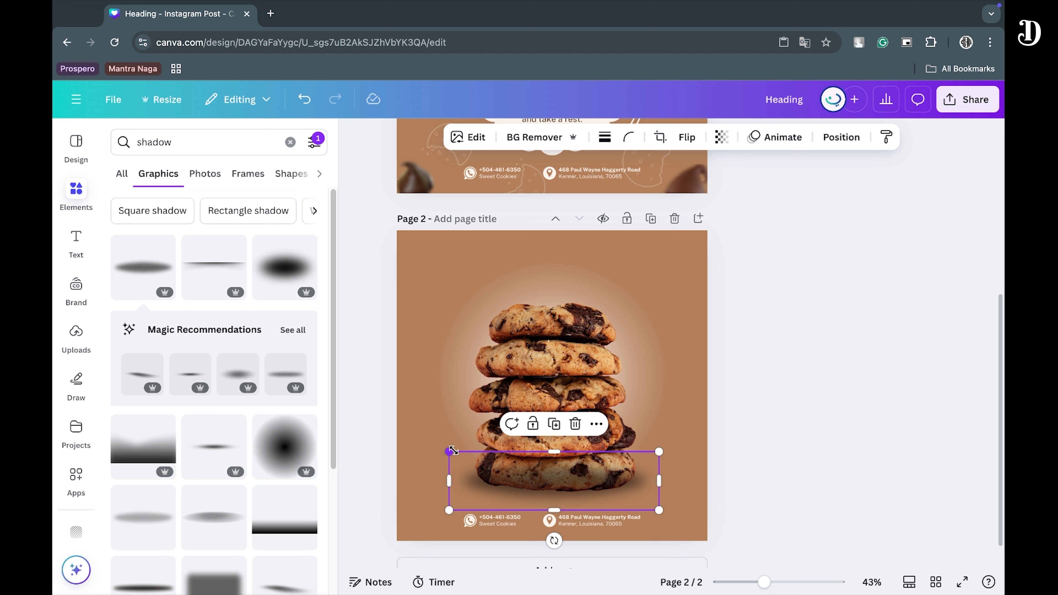
Shrink the shadow graphic to fit the base of the cookie stack and send it behind the cookies
drag(450, 452, 456, 454)
drag(659, 454, 652, 456)
drag(456, 456, 457, 457)
ctrl+scroll(456, 458, up, 5)
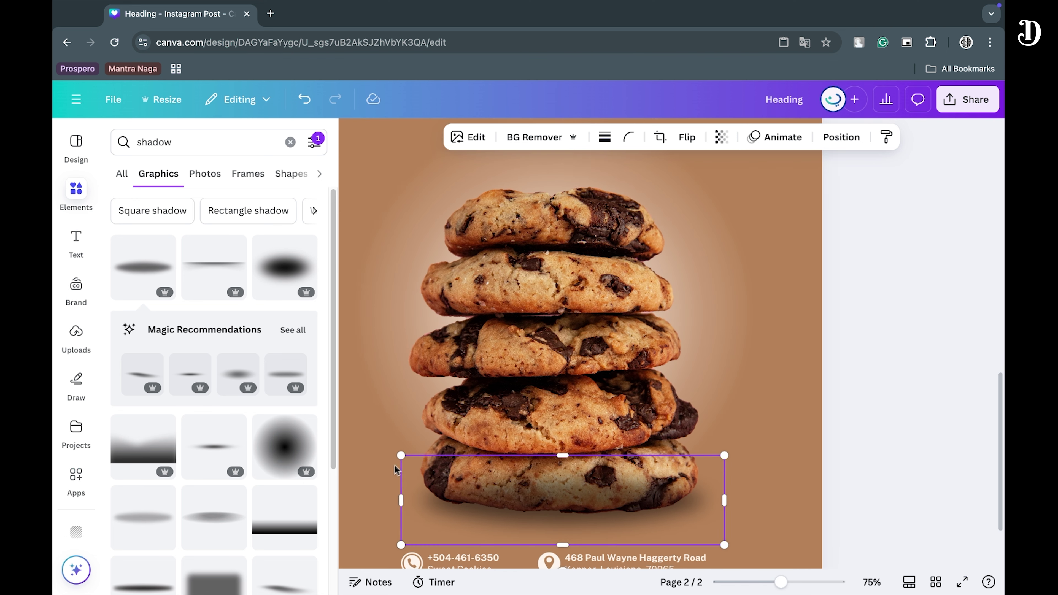
right_click(741, 500)
mouse_move(854, 319)
click(655, 392)
scroll(694, 422, down, 5)
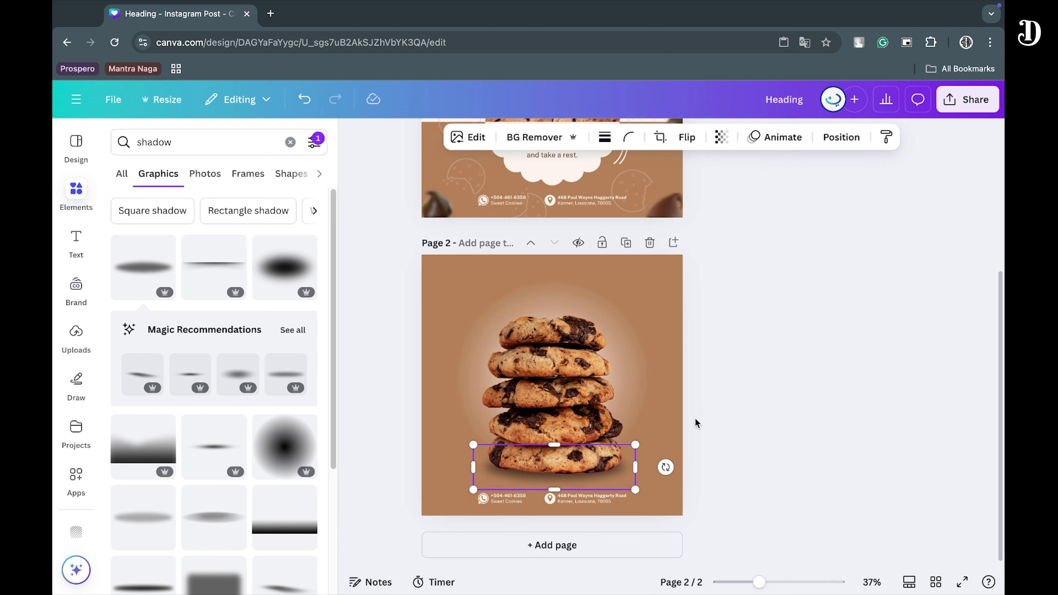
Group the cookie stack with its glow and shadow
click(694, 423)
drag(668, 483, 517, 329)
right_click(512, 321)
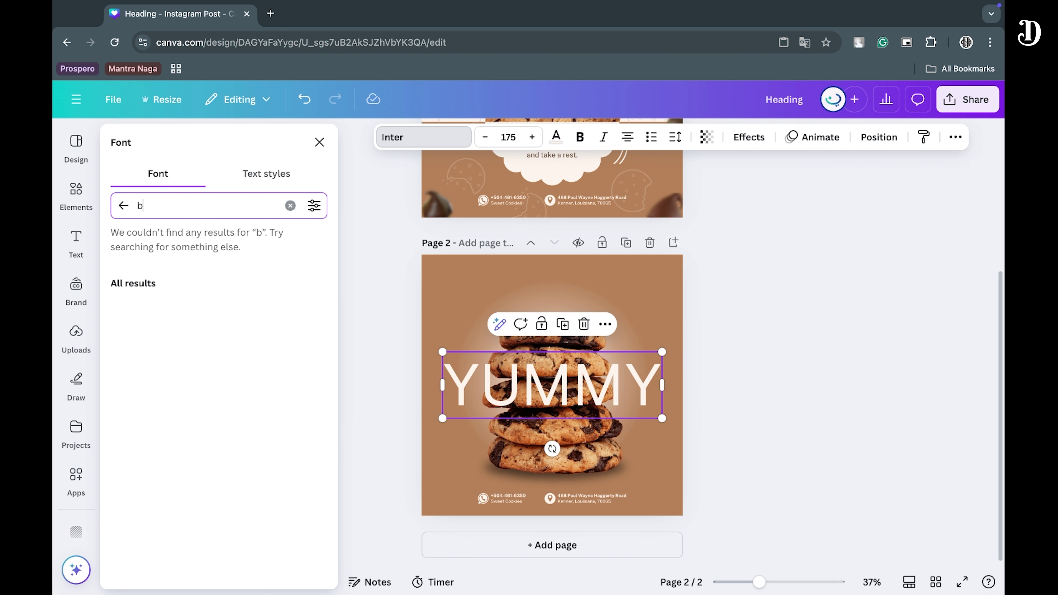
Find the Blueberry font and apply it to the YUMMY heading
text(e)
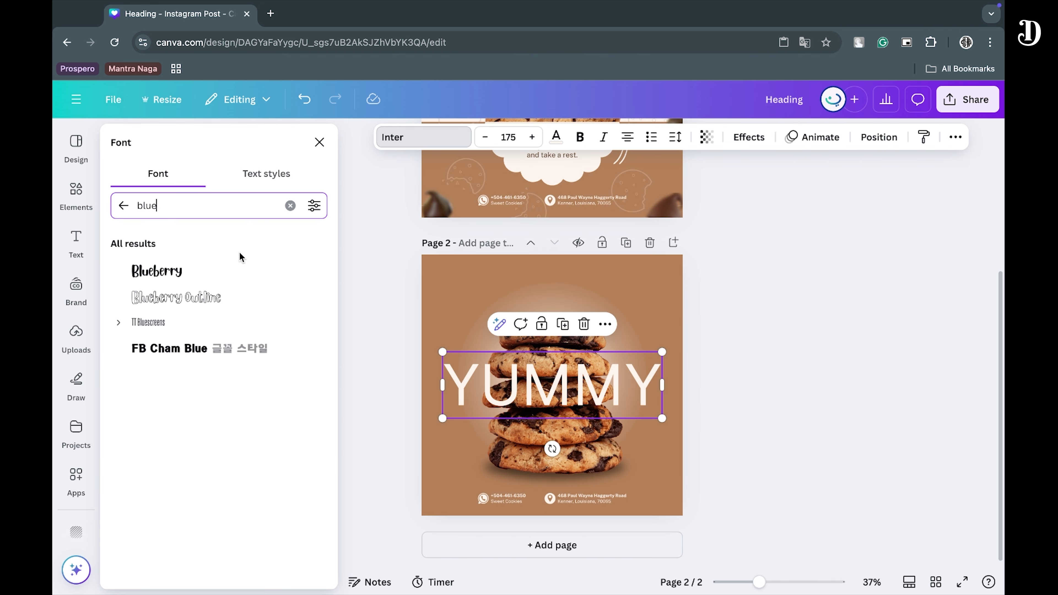
click(240, 269)
click(798, 332)
Copy the cookie and scalloped shape group from page 1 and paste it onto page 2
right_click(576, 285)
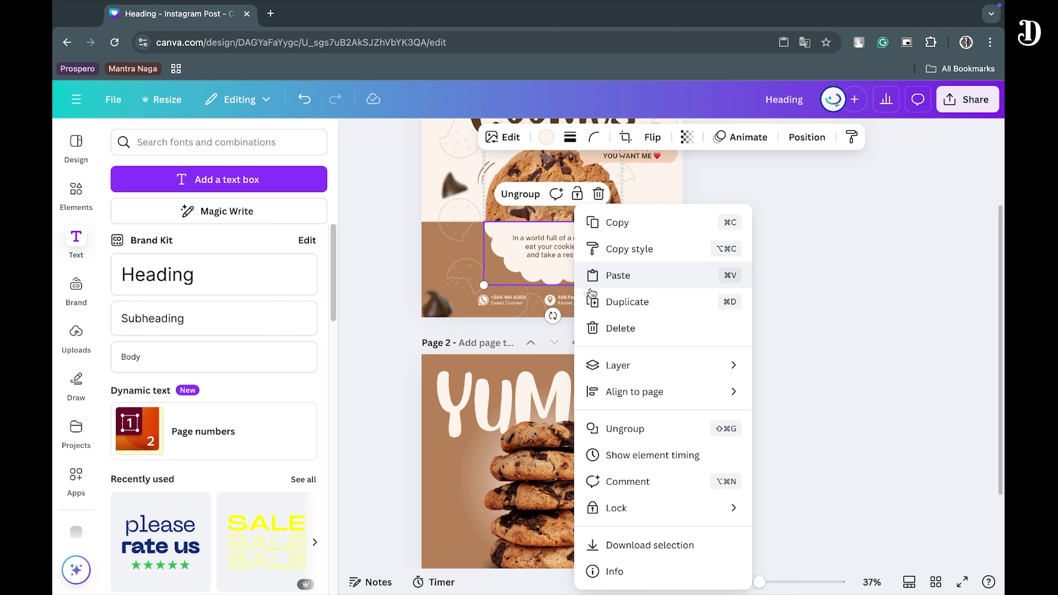
click(618, 224)
scroll(629, 312, down, 3)
right_click(644, 380)
click(688, 276)
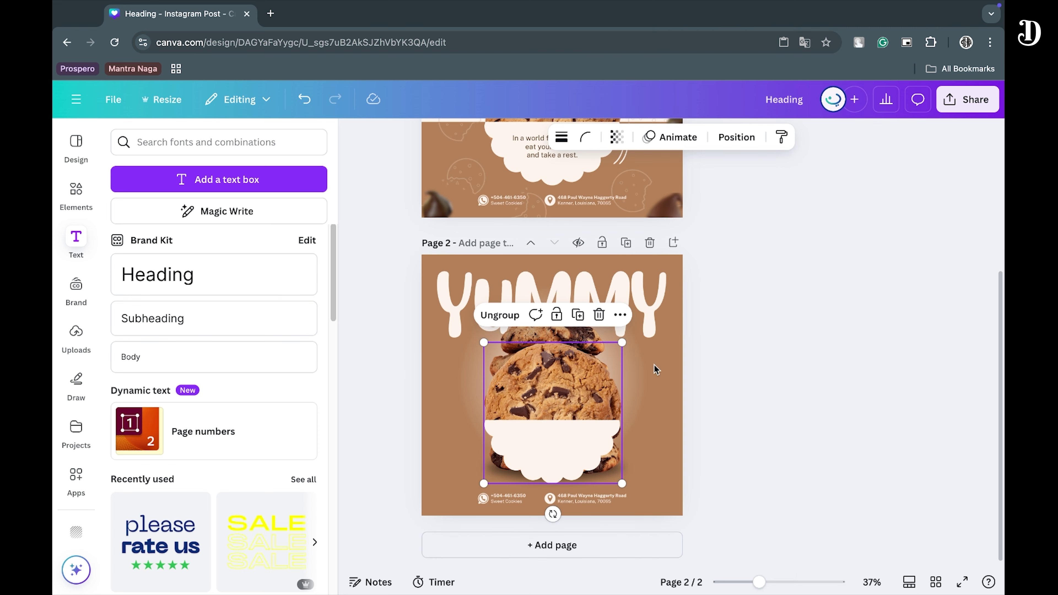
Ungroup the pasted cookie and scalloped shape, and delete the cookie photo from it
click(511, 318)
click(573, 416)
key(BackSpace)
Recolor the scalloped shape dark brown and place it as a small badge right of the cookie stack
drag(573, 442, 713, 293)
click(626, 138)
click(824, 273)
drag(674, 374, 641, 397)
drag(668, 318, 600, 388)
drag(563, 434, 596, 416)
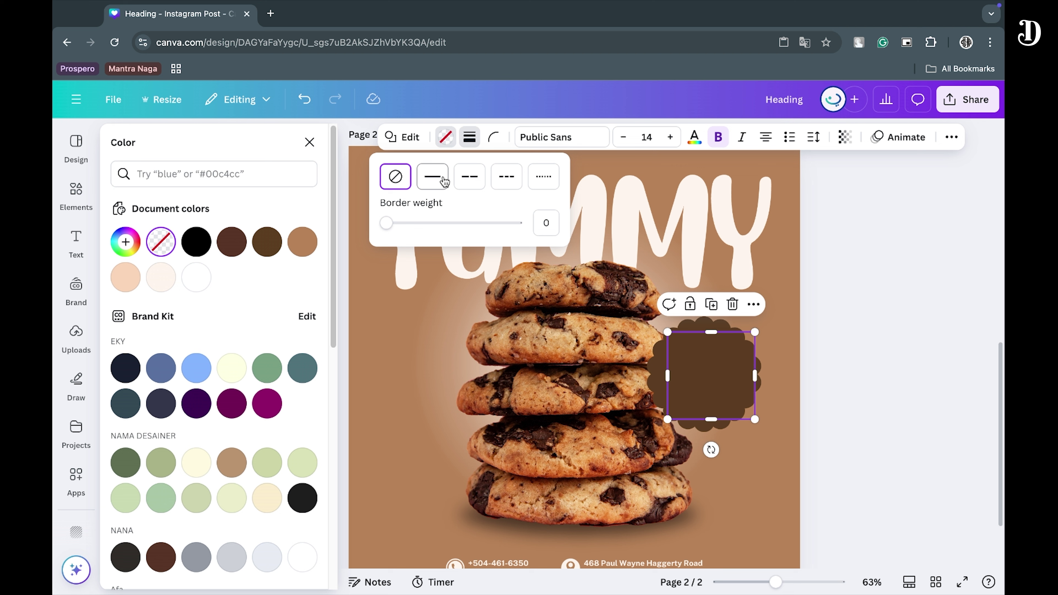
Turn the circle on the badge into an unfilled, slightly larger ring with a solid cream border of weight 1
click(432, 175)
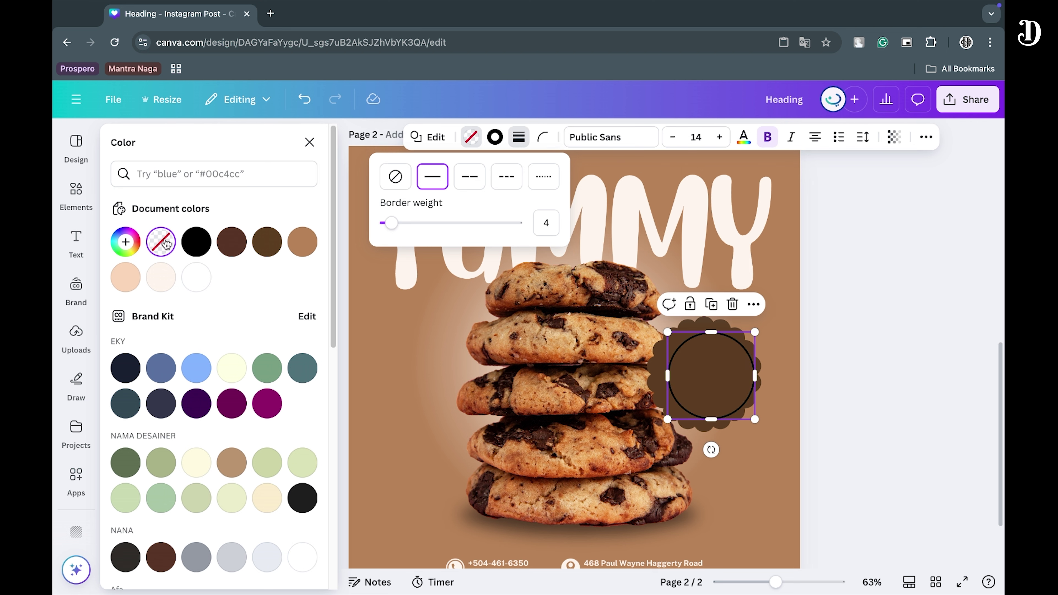
click(161, 241)
click(495, 139)
click(302, 242)
drag(716, 357, 751, 330)
click(520, 138)
drag(442, 223, 436, 223)
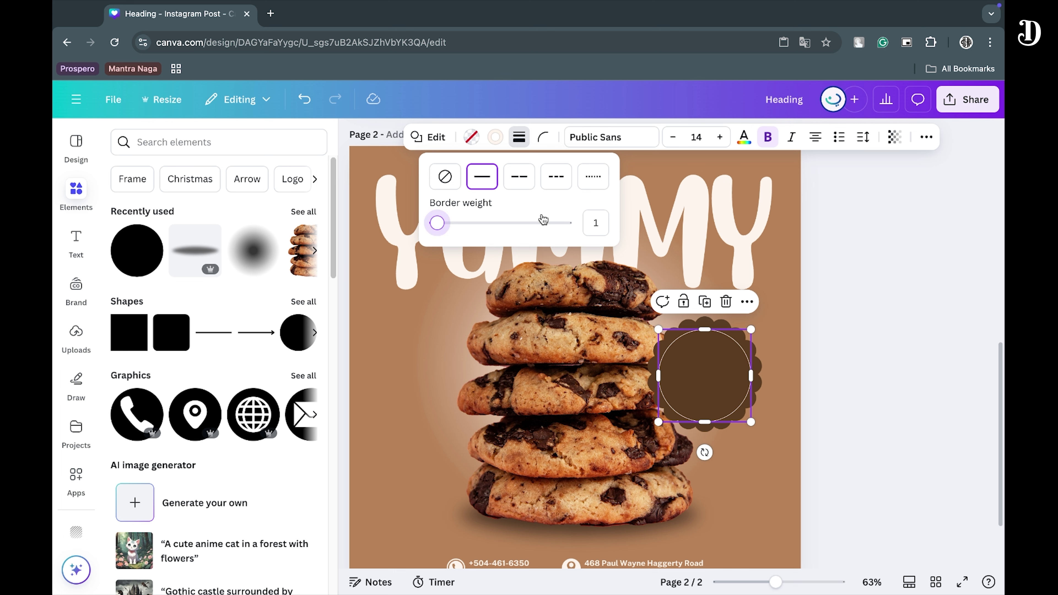
click(940, 286)
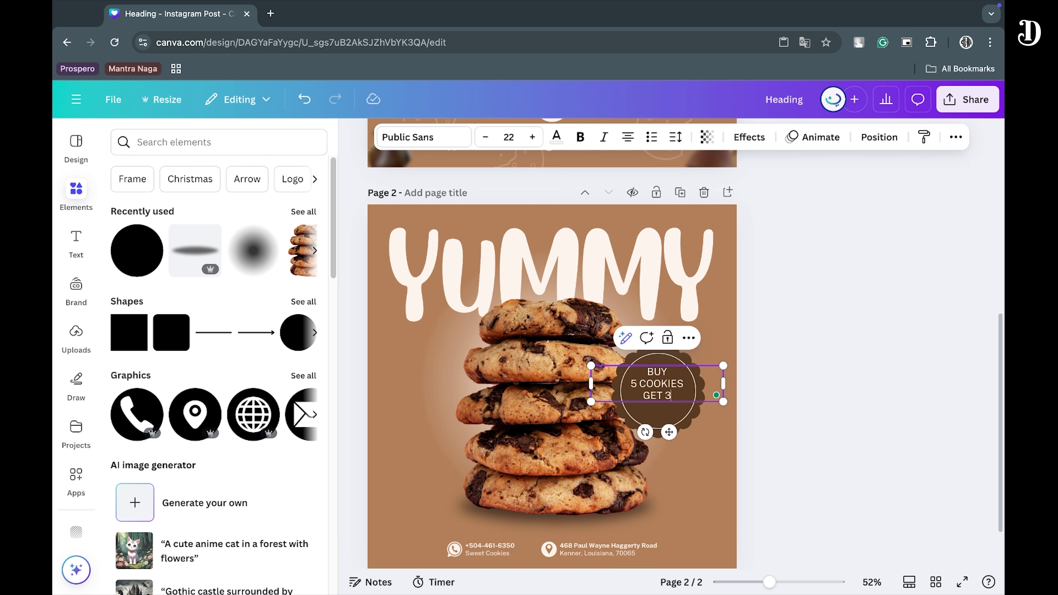
Complete the badge text as BUY 5 COOKIES GET 30% OFF on four lines
key(Return)
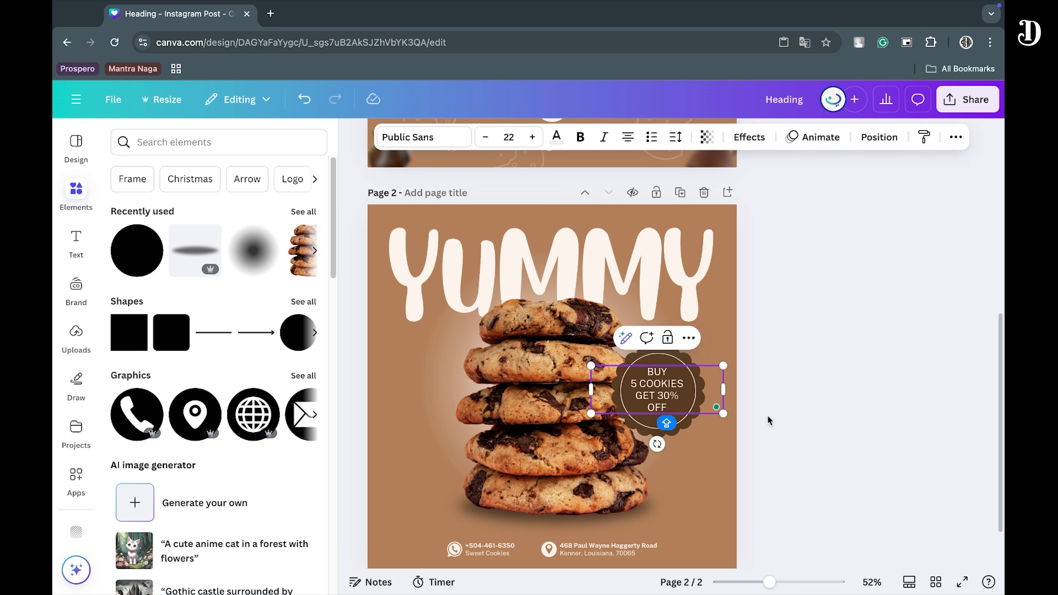
scroll(783, 417, up, 1)
click(794, 416)
scroll(793, 423, up, 1)
click(685, 409)
scroll(690, 392, down, 2)
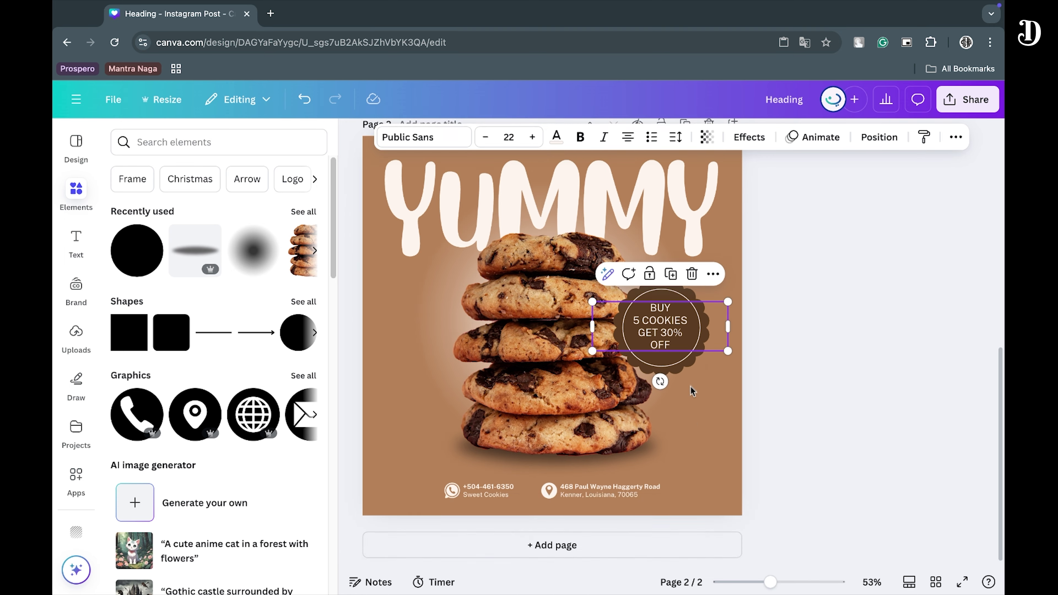
Narrow the badge's text box from both sides and make its text bold
scroll(691, 386, up, 3)
drag(626, 319, 673, 321)
drag(800, 320, 724, 324)
click(580, 138)
scroll(807, 330, up, 3)
key(super+z)
Select the badge's scalloped shape, ring and text together and rotate them clockwise
click(741, 335)
shift+click(750, 387)
drag(771, 421, 726, 413)
click(952, 137)
click(908, 166)
click(928, 275)
Shrink the tilted badge slightly and move it a little farther right of the cookie stack
scroll(929, 275, down, 1)
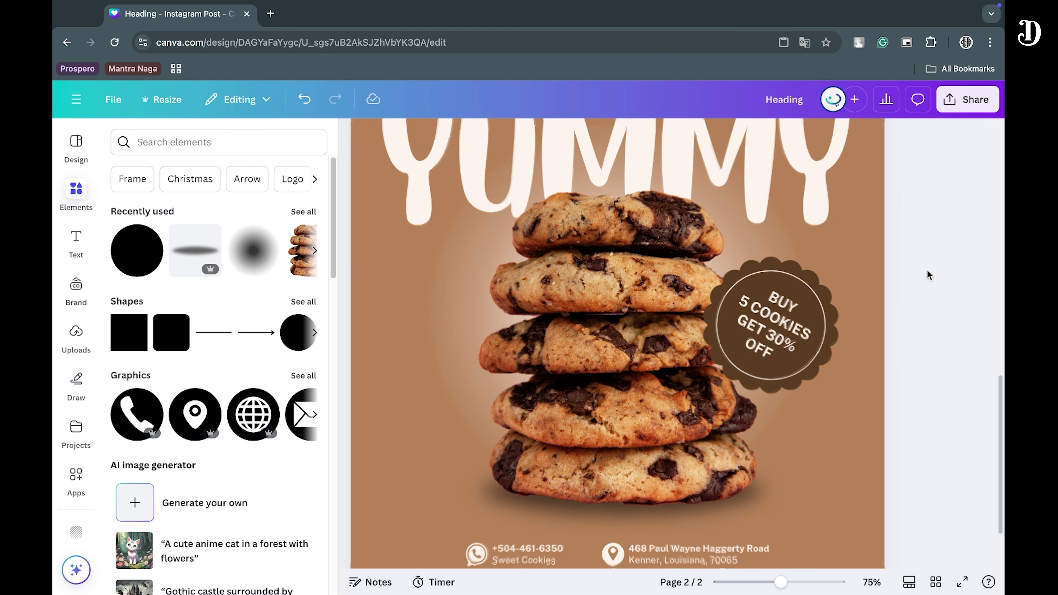
scroll(928, 275, down, 3)
click(667, 375)
drag(610, 344, 612, 347)
drag(650, 389, 657, 378)
click(749, 368)
Enter LIMITED OFFER: in the small Blueberry text at size 28 and place it left of the cookie stack
double_click(410, 440)
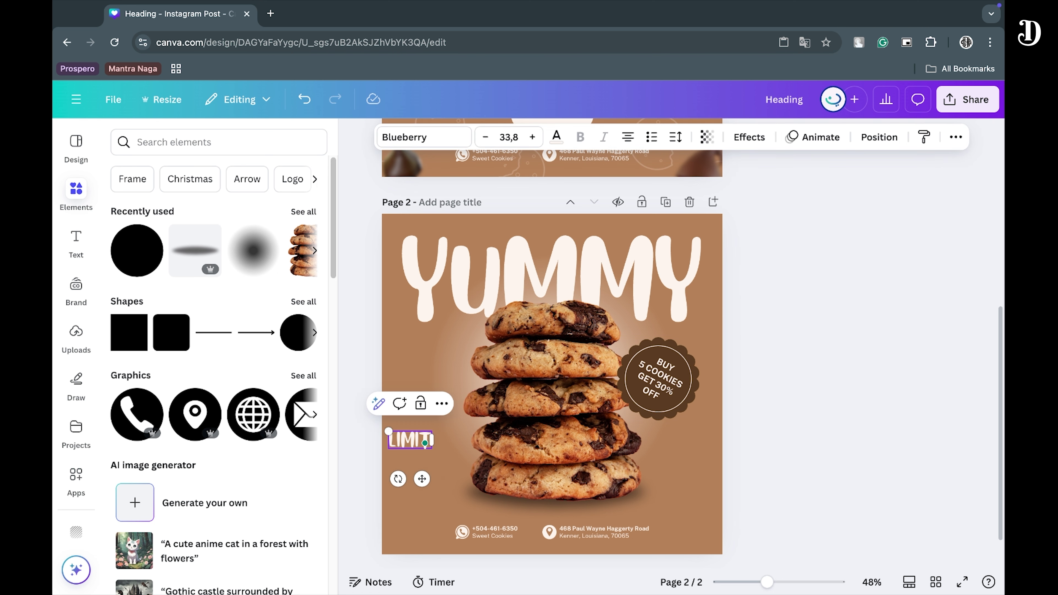
text(LIMITED OFFER)
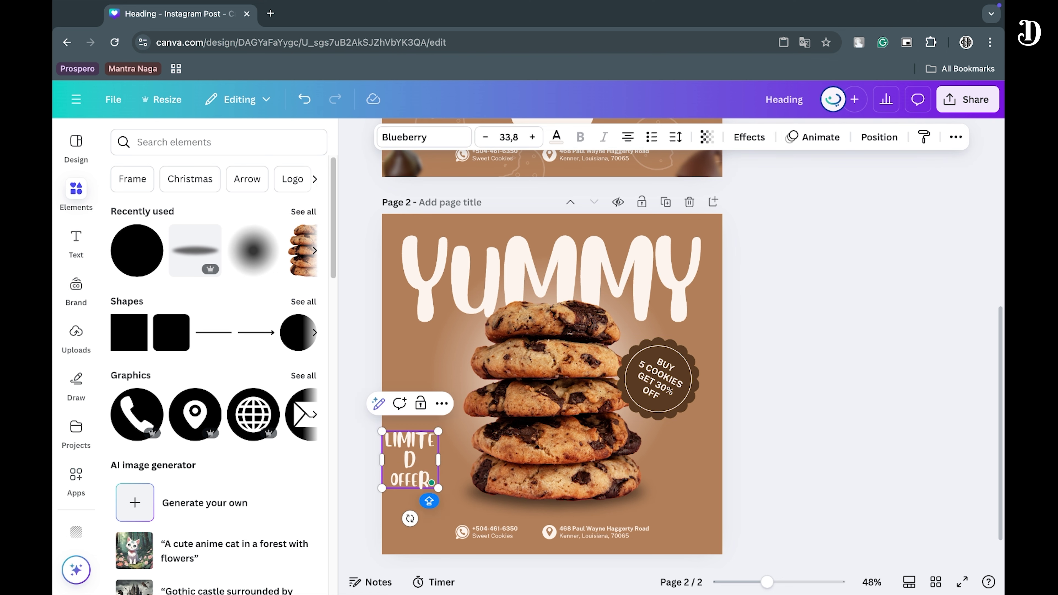
click(509, 137)
click(503, 411)
drag(411, 446, 427, 433)
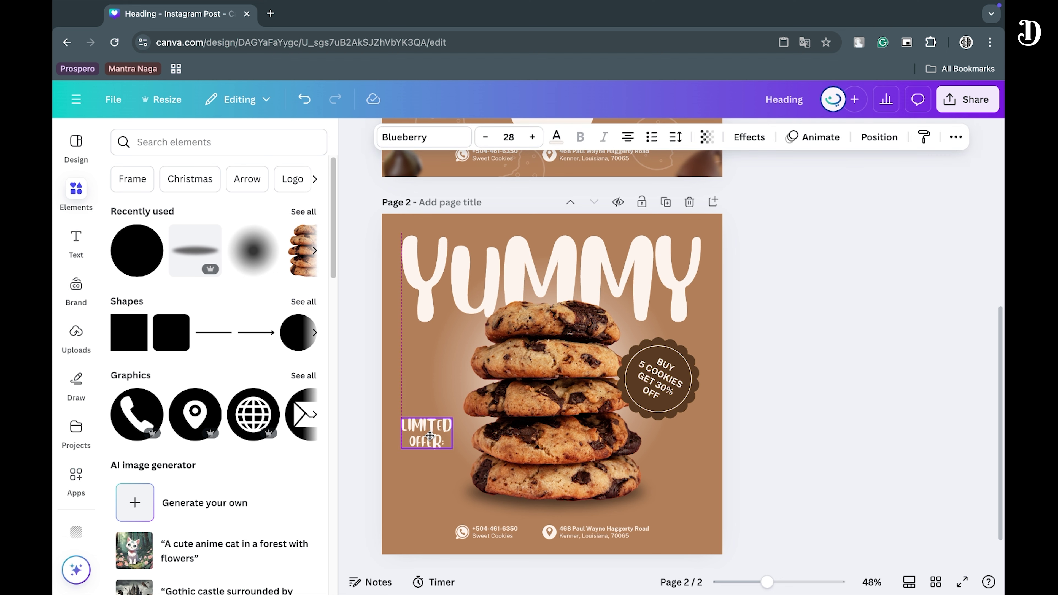
Apply the Outline effect to the LIMITED OFFER: text and color its letters light brown
click(749, 137)
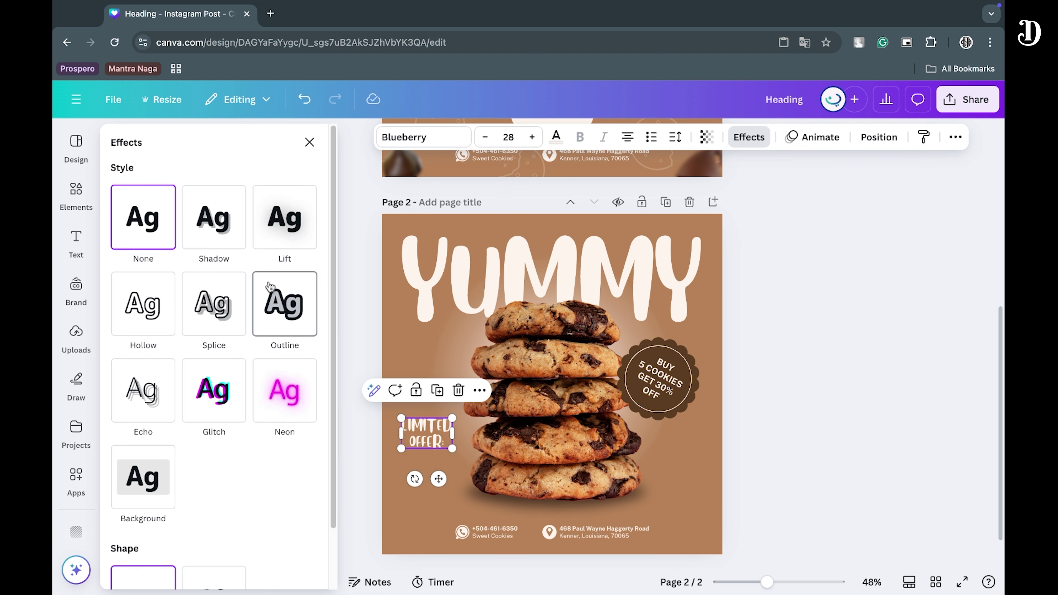
click(294, 315)
click(556, 136)
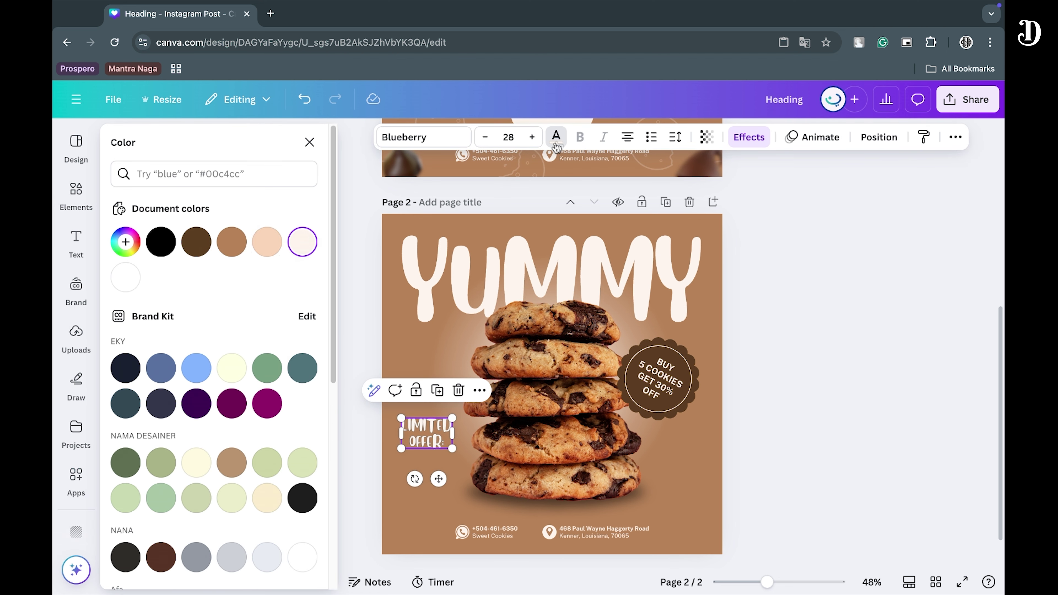
click(232, 242)
Set the LIMITED OFFER: outline to cream with a thickness of about 189
click(760, 141)
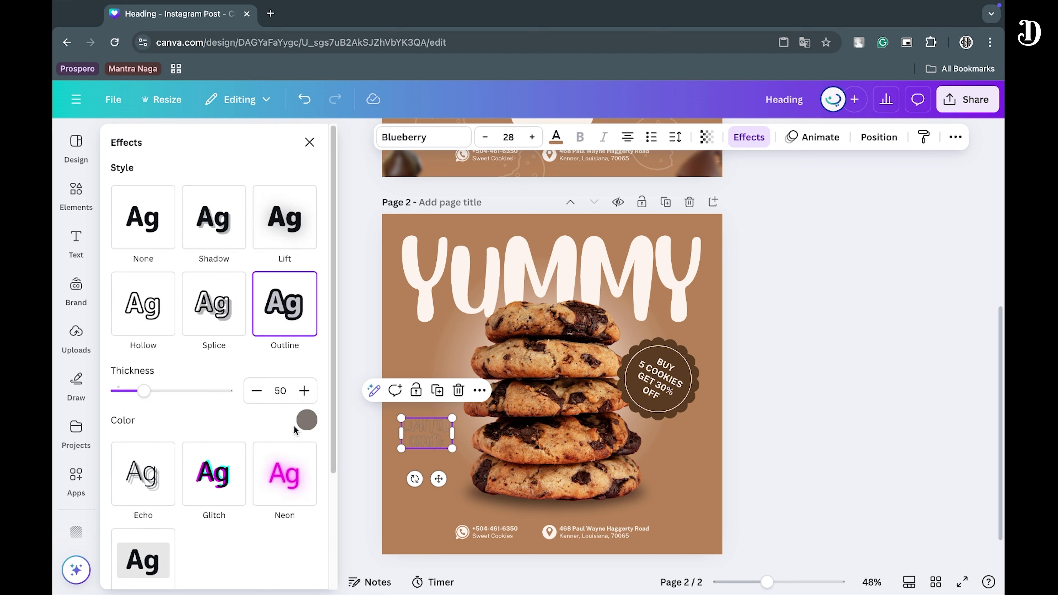
click(307, 420)
click(165, 427)
drag(139, 390, 208, 392)
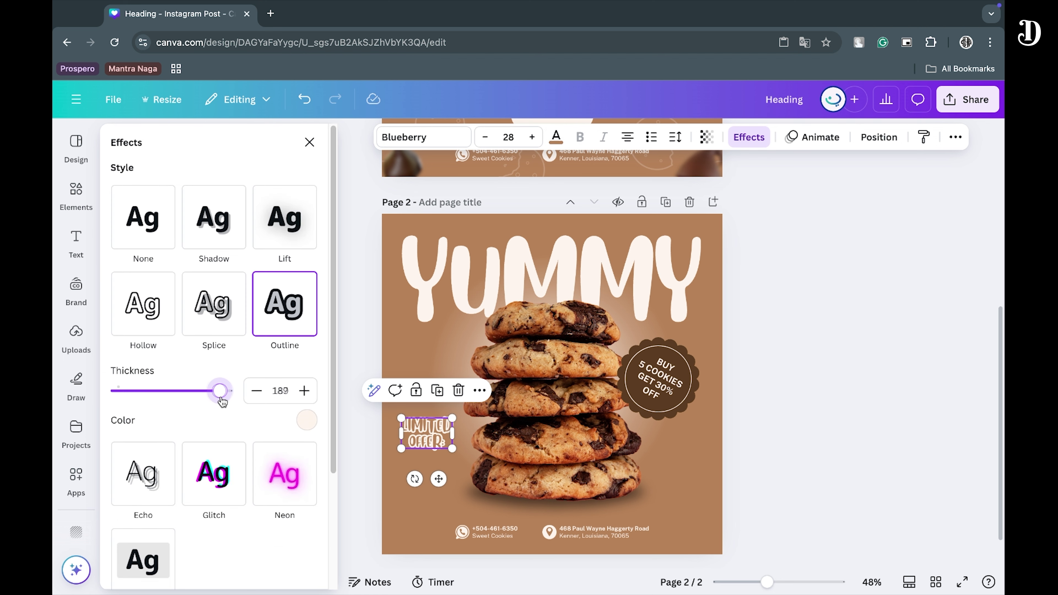
click(804, 378)
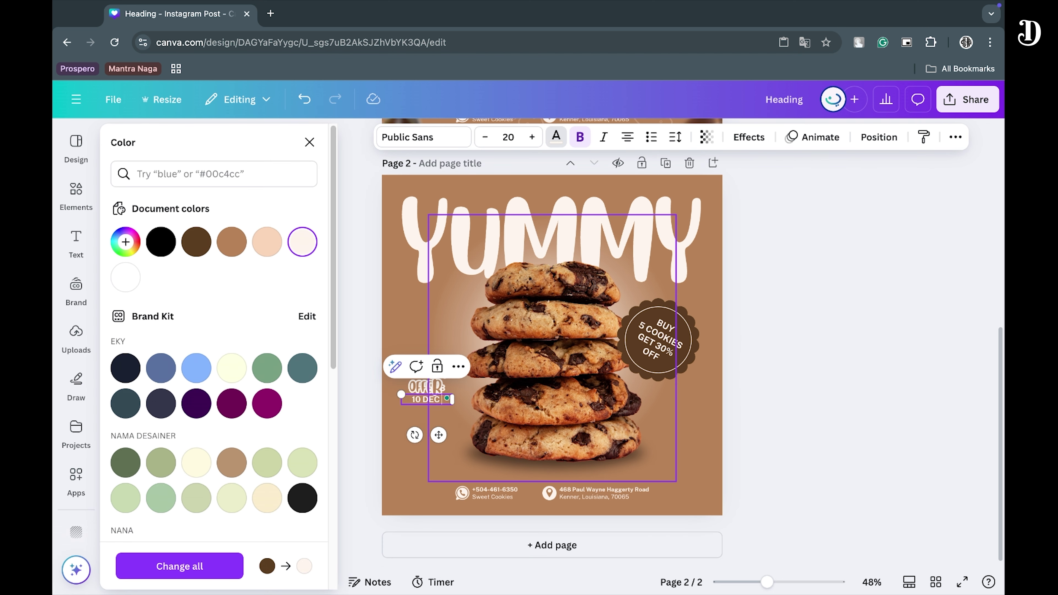
Complete the date text as 10 DEC - 15 DEC 2024 and fit it on two lines beneath LIMITED OFFER:
key(Return)
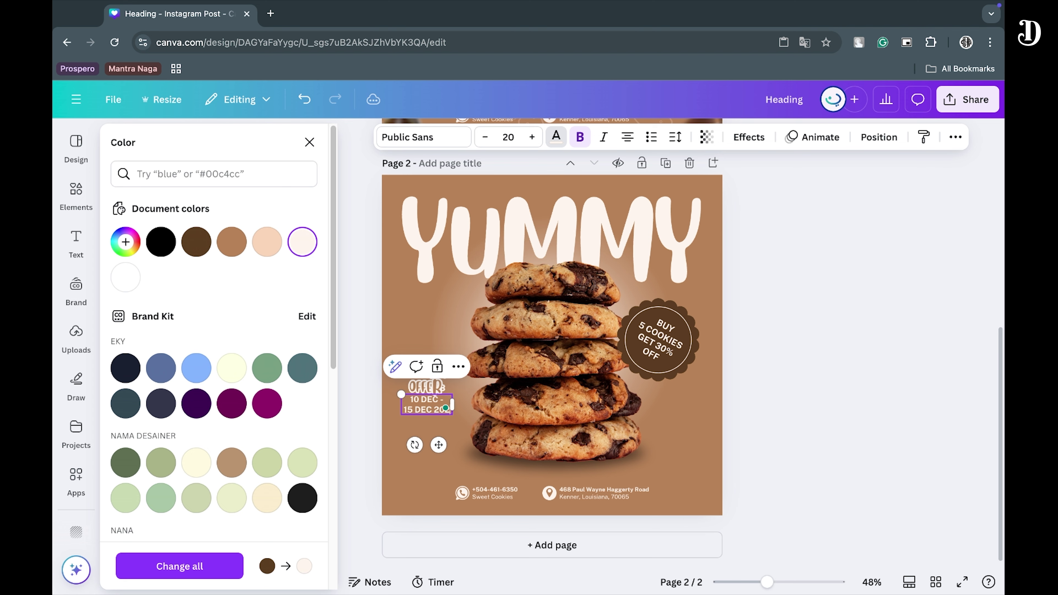
scroll(443, 400, up, 5)
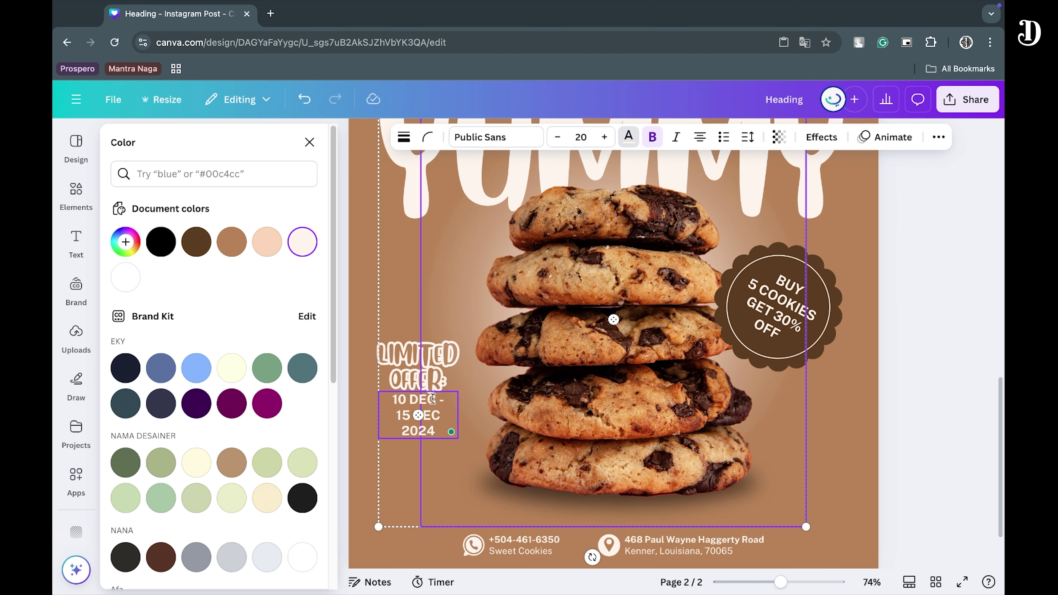
shift+click(431, 369)
drag(458, 393, 418, 407)
click(418, 409)
scroll(473, 433, down, 5)
Move the LIMITED OFFER: text and its dates together lower, beside the bottom cookies
drag(379, 367, 475, 447)
click(810, 389)
click(780, 371)
drag(399, 382, 448, 440)
click(852, 383)
Place a copy of page 1's curved accent lines at the lower right of the cookie stack on page 2
scroll(850, 369, up, 2)
mouse_move(635, 176)
mouse_down()
mouse_move(668, 530)
mouse_move(646, 537)
mouse_up()
click(763, 511)
click(744, 485)
scroll(684, 495, down, 1)
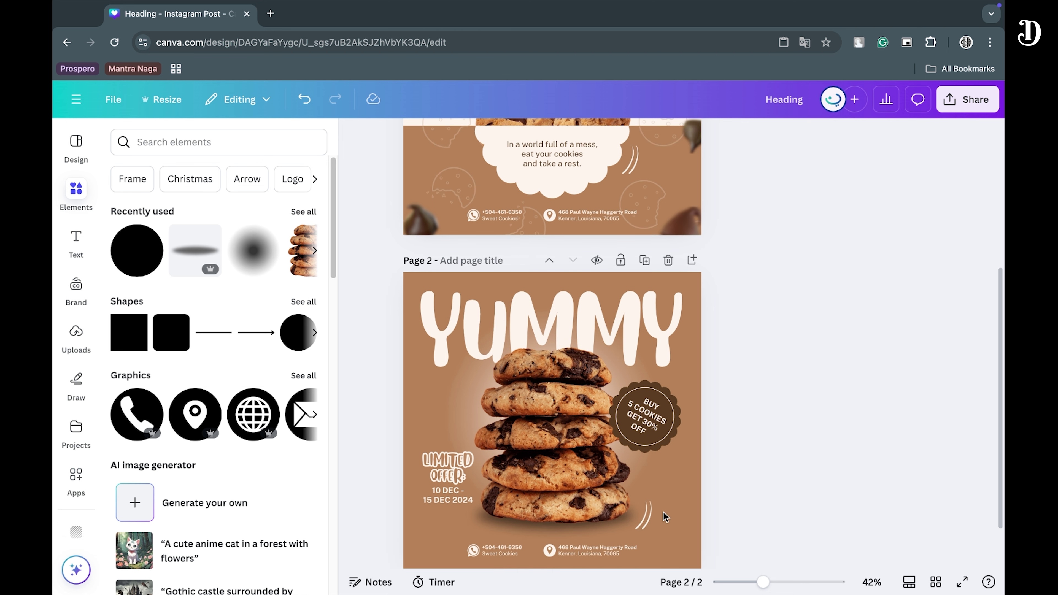
Place another copy of the curved accent lines left of the upper cookies and rotate it to face outward
scroll(663, 517, up, 3)
scroll(661, 519, down, 4)
scroll(659, 462, up, 5)
drag(852, 471, 498, 238)
mouse_move(481, 169)
mouse_down()
mouse_move(514, 244)
mouse_move(503, 255)
mouse_move(491, 240)
mouse_up()
drag(459, 202, 489, 230)
scroll(523, 249, down, 1)
scroll(523, 249, down, 6)
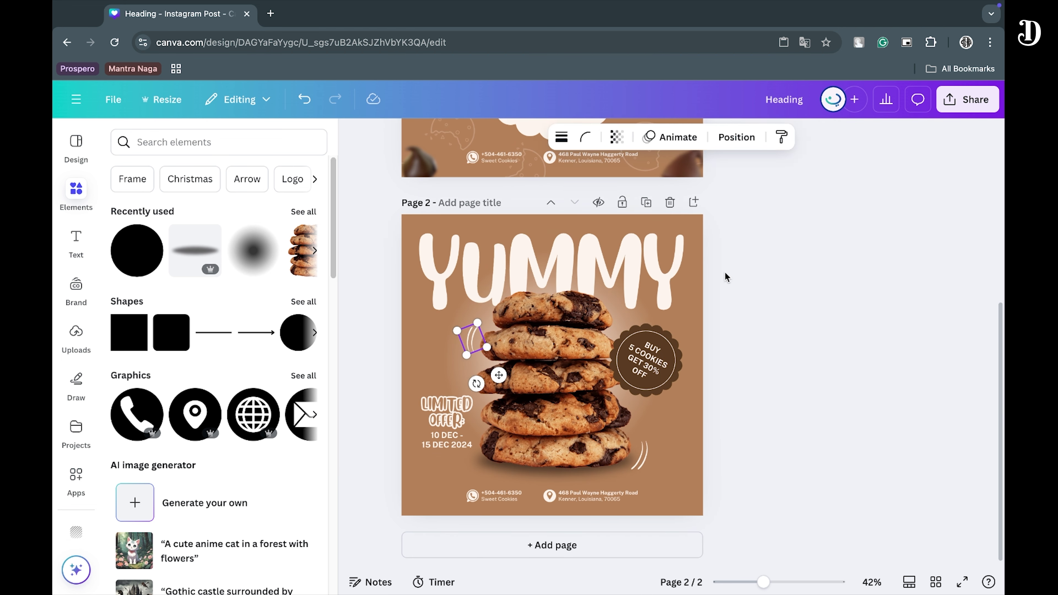
click(727, 276)
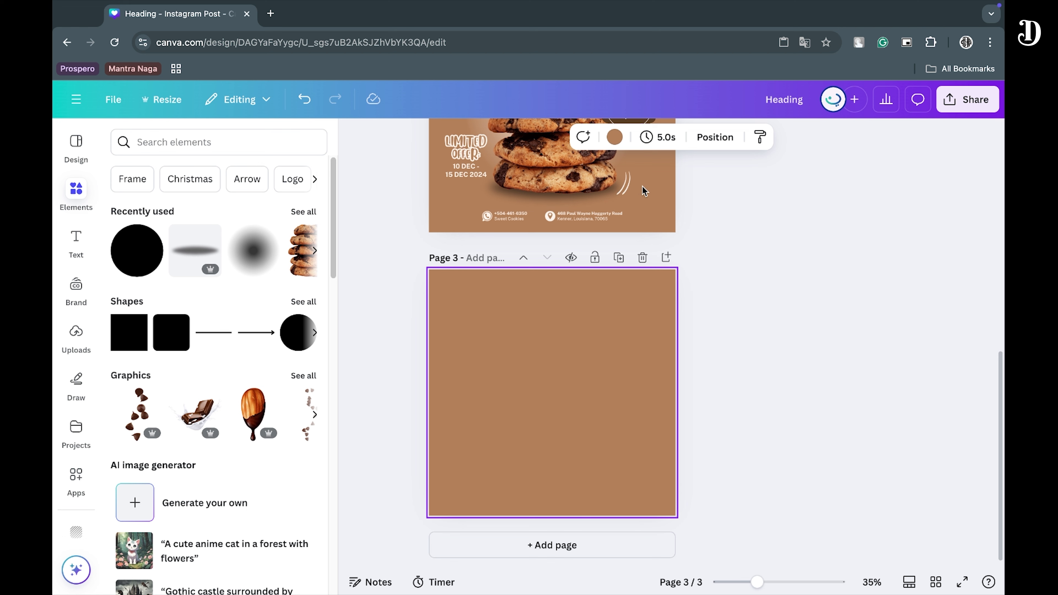
Set the background of the blank page 3 to the cream document color
click(617, 140)
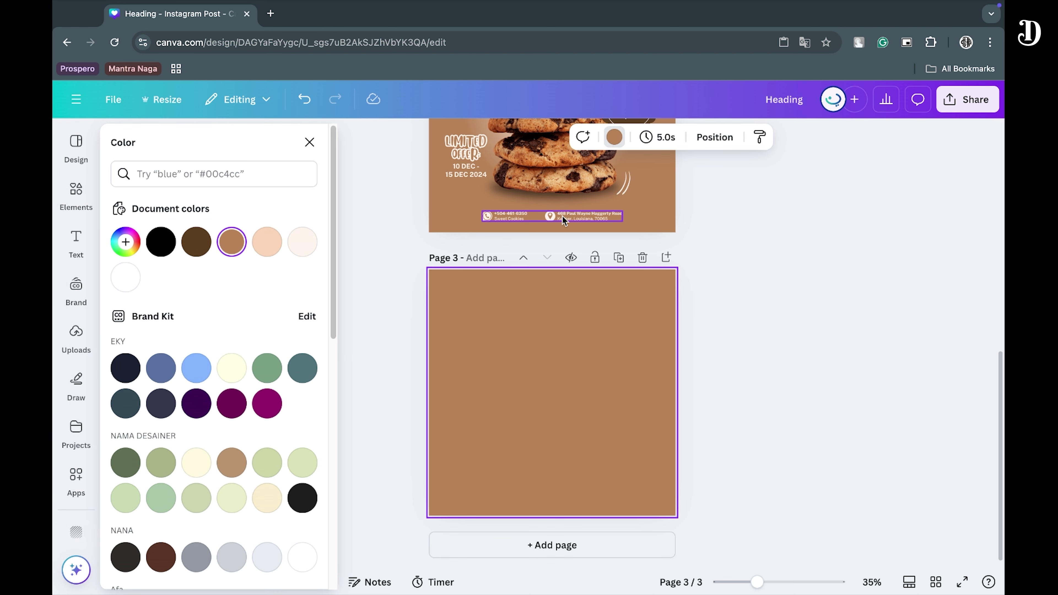
click(303, 242)
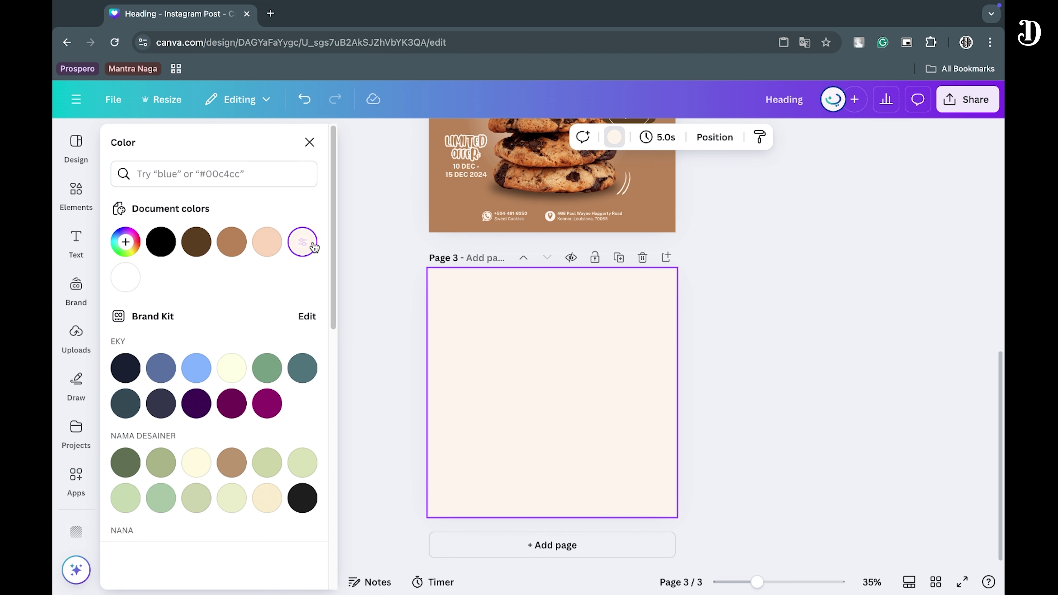
Search the photos for COOKIES, add the chocolate-chip cookie pile to page 3, and enlarge it in the lower middle
click(829, 391)
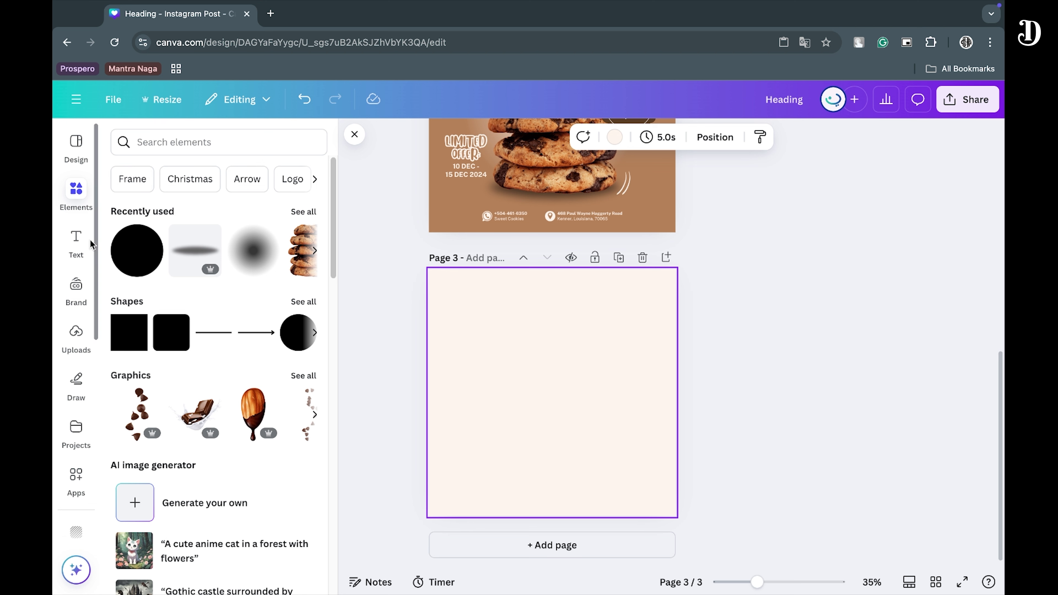
text(COOKIES)
key(Return)
click(304, 333)
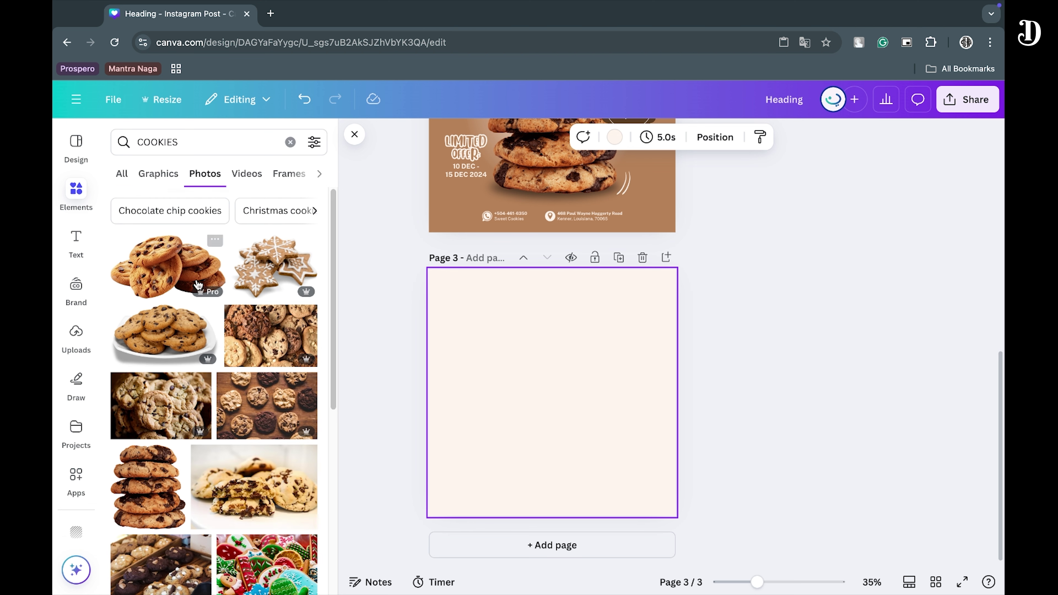
click(174, 273)
drag(614, 418, 613, 457)
drag(651, 379, 642, 382)
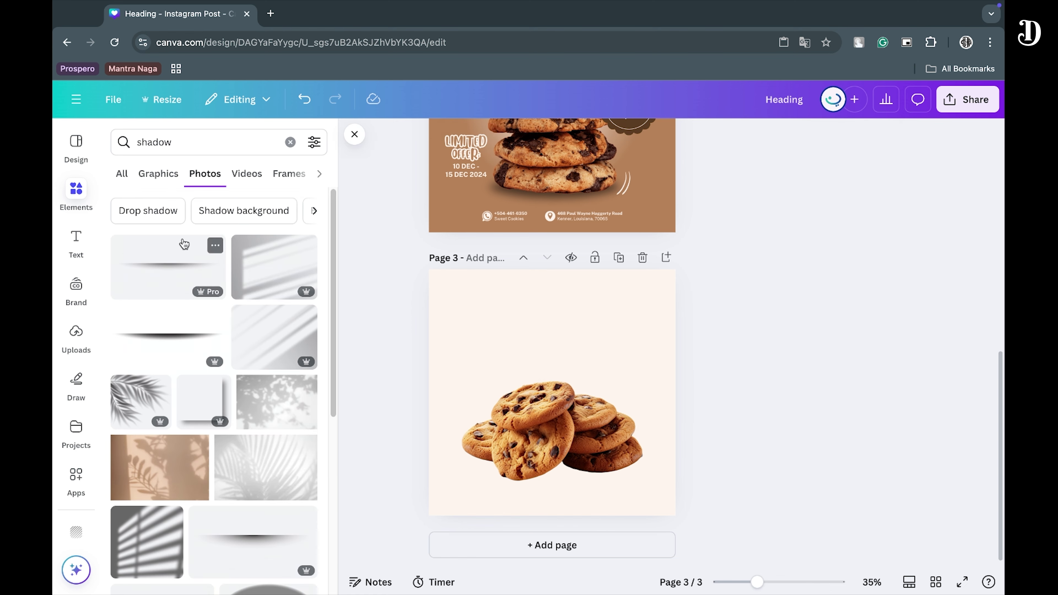
Add a soft shadow graphic from a shadow search beneath the page 3 cookies and send it to the back
click(158, 174)
click(143, 267)
drag(600, 362, 551, 461)
click(841, 137)
click(272, 247)
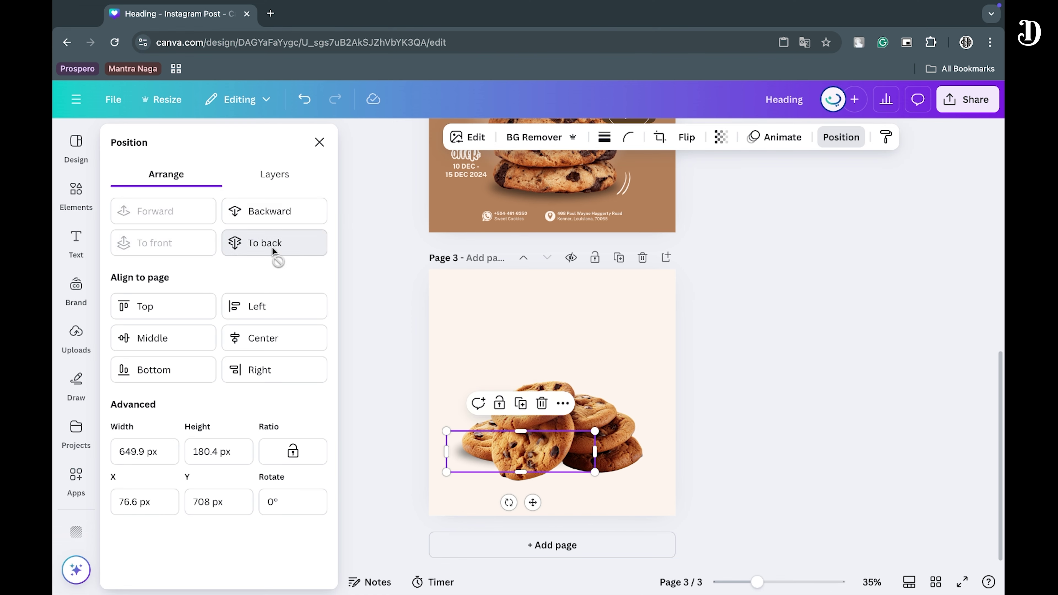
Resize and reposition the shadow so it sits under the left-hand cookies of the pile
scroll(533, 447, up, 3)
scroll(625, 450, left, 1)
right_click(387, 414)
drag(387, 414, 416, 433)
drag(440, 473, 422, 478)
drag(651, 427, 603, 438)
drag(413, 480, 498, 476)
Fit a shadow under the right-hand cookies and group the cookie pile with its shadows
scroll(423, 467, down, 2)
click(397, 453)
drag(663, 461, 736, 442)
click(816, 434)
scroll(818, 415, down, 2)
click(592, 440)
drag(800, 467, 479, 333)
key(super+g)
Add the wide orange organic shape and enlarge it to cover page 3's upper part with a wavy lower edge
click(816, 364)
scroll(816, 364, down, 3)
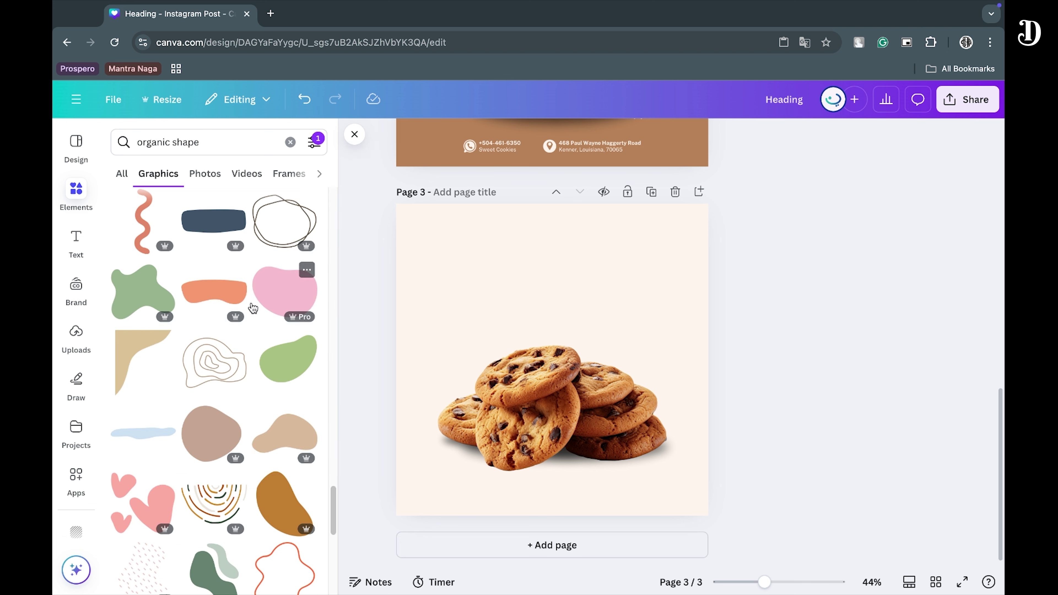
drag(213, 292, 559, 299)
drag(645, 307, 990, 438)
drag(815, 353, 595, 261)
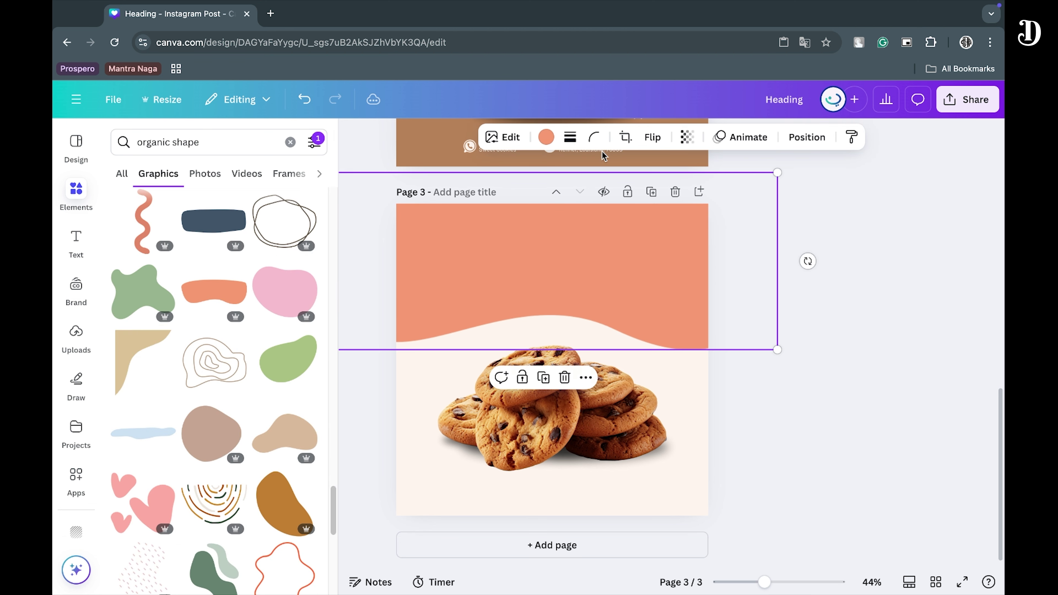
Recolor the wavy shape to the document's medium brown and shift it slightly down and to the right
click(551, 137)
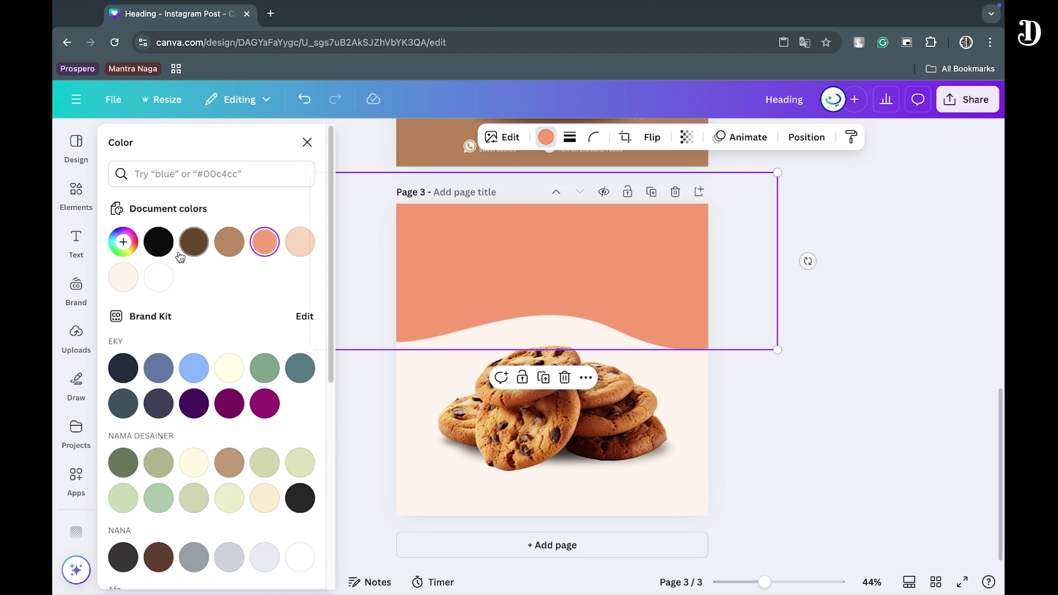
click(242, 253)
click(690, 342)
drag(659, 315, 665, 320)
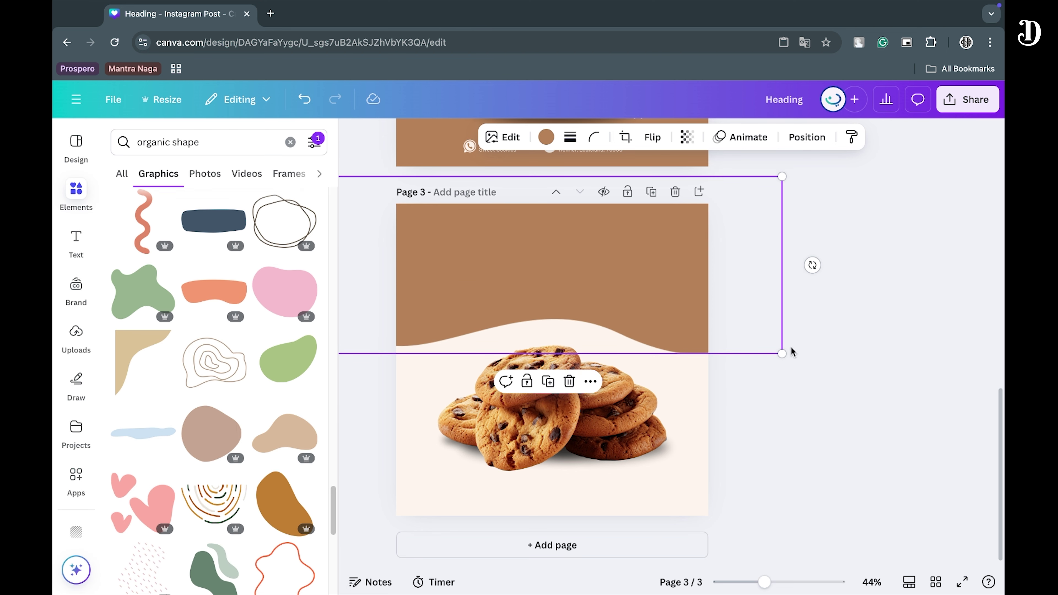
Enlarge the grouped cookie pile on page 3 and paste a copy of page 2's contact details below it
drag(641, 423, 642, 432)
drag(680, 480, 695, 489)
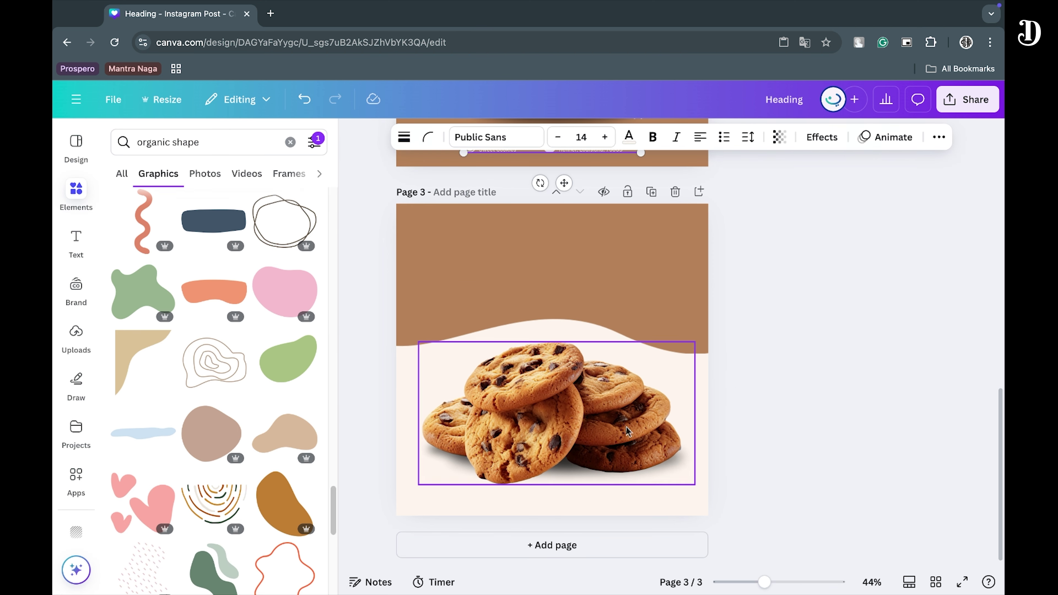
right_click(669, 504)
click(720, 396)
click(769, 442)
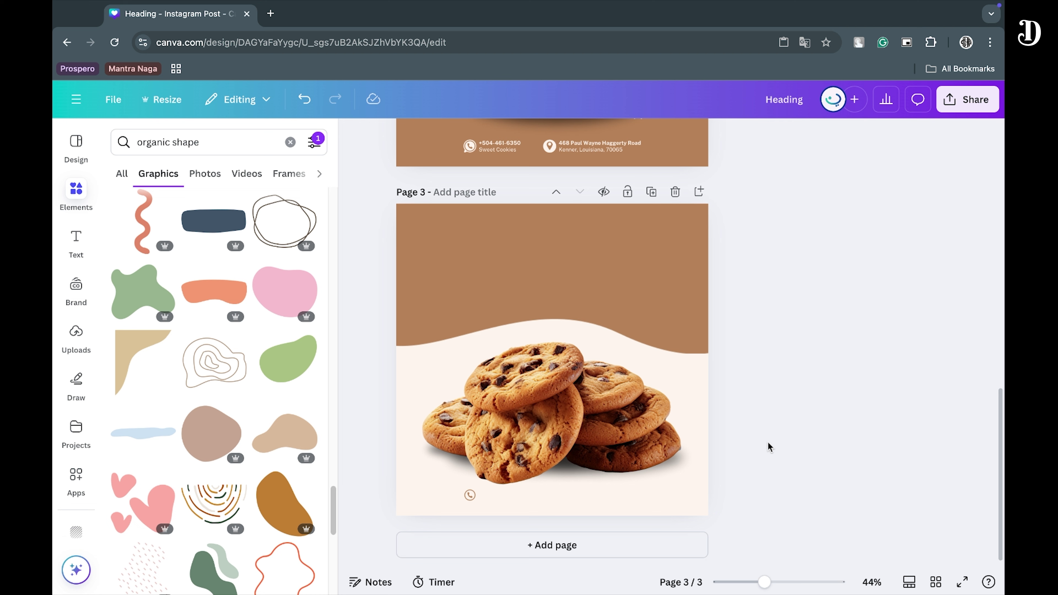
Recolor the phone and address texts at the foot of page 3 to dark brown
click(515, 501)
click(490, 461)
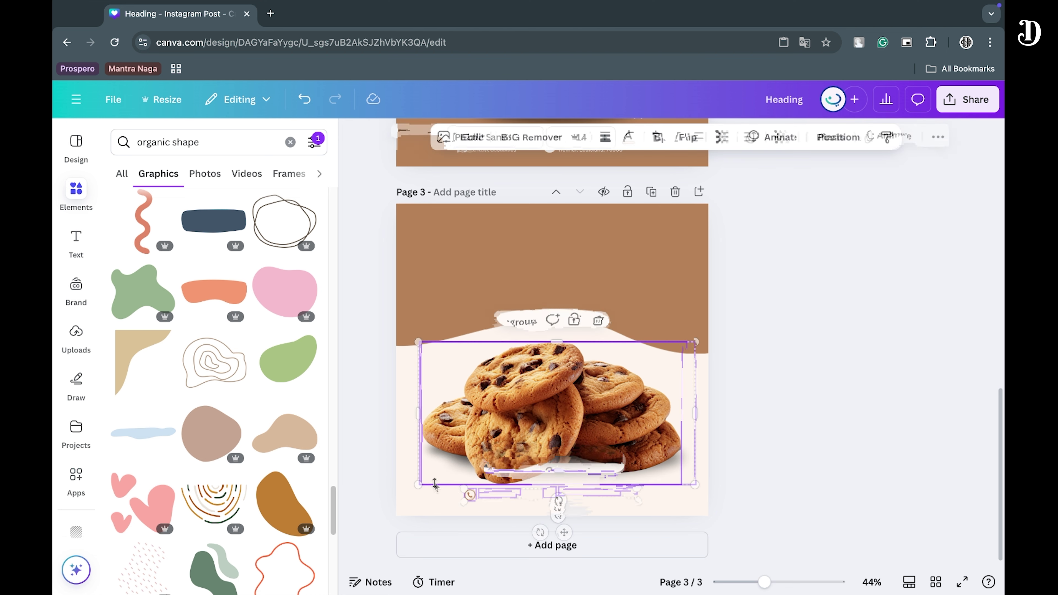
shift+click(603, 497)
click(556, 137)
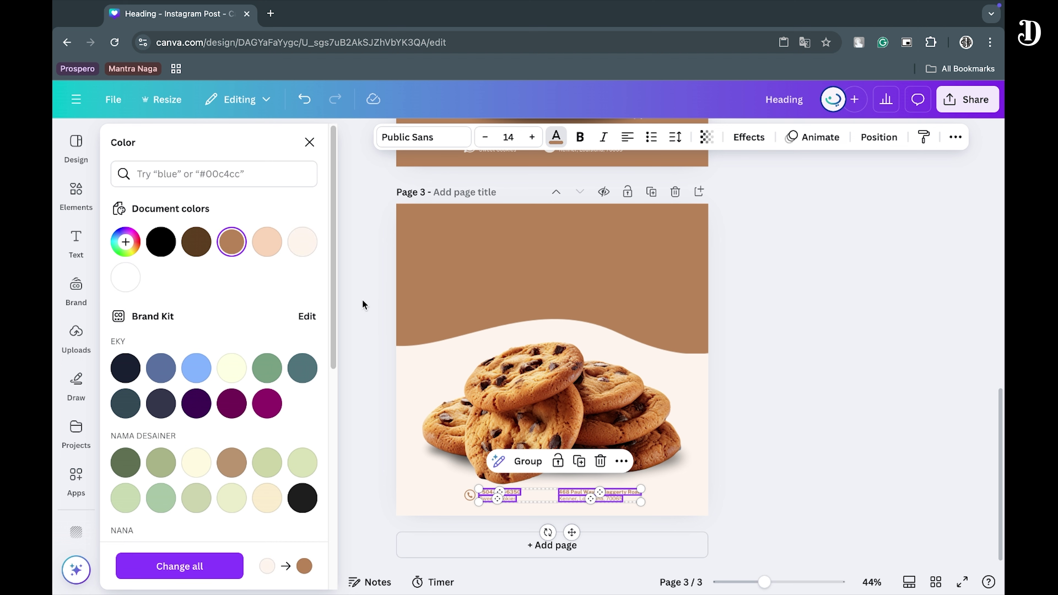
click(559, 142)
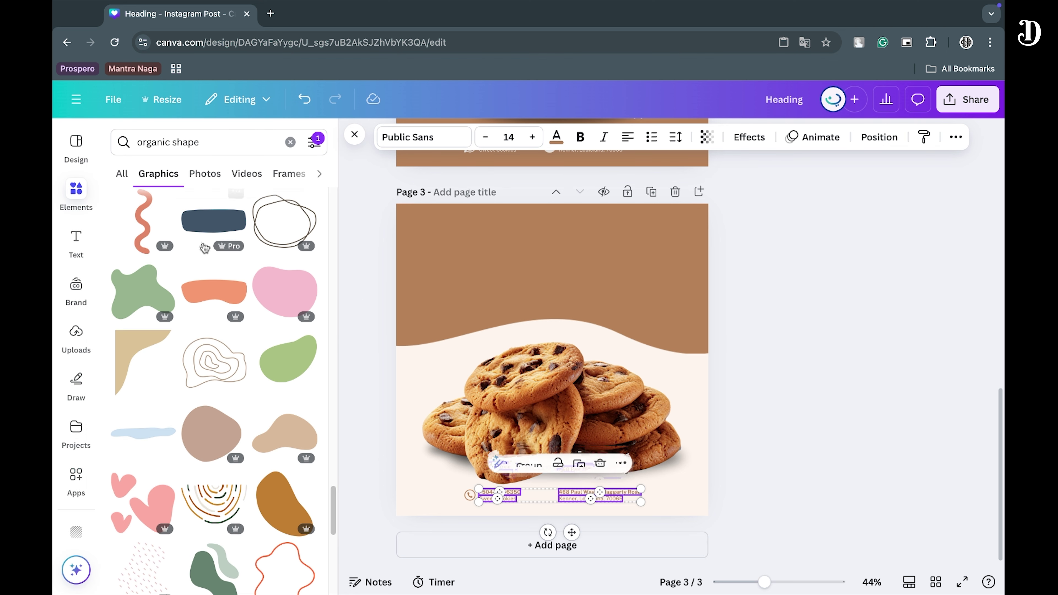
click(196, 243)
Recolor the phone and location icons on page 3 to dark brown with cream symbols
click(469, 500)
click(534, 137)
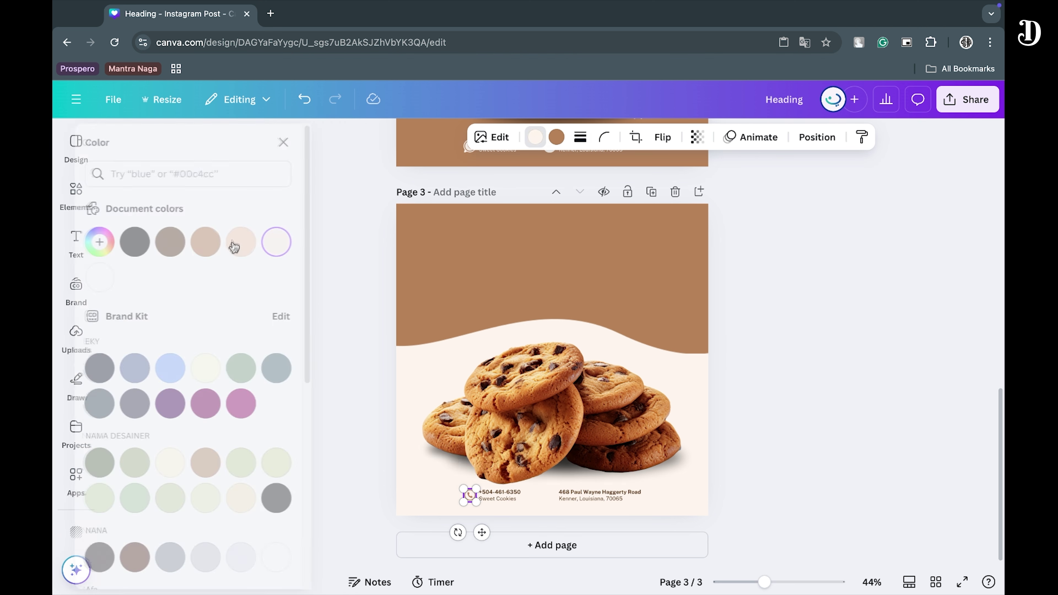
click(196, 243)
click(557, 137)
click(302, 243)
click(548, 500)
click(207, 244)
Color page 3's copied heading cream, change its text to CHOCO CHIPS, and set the font size to 110
click(303, 242)
double_click(552, 267)
text(CHOCO CHIPS)
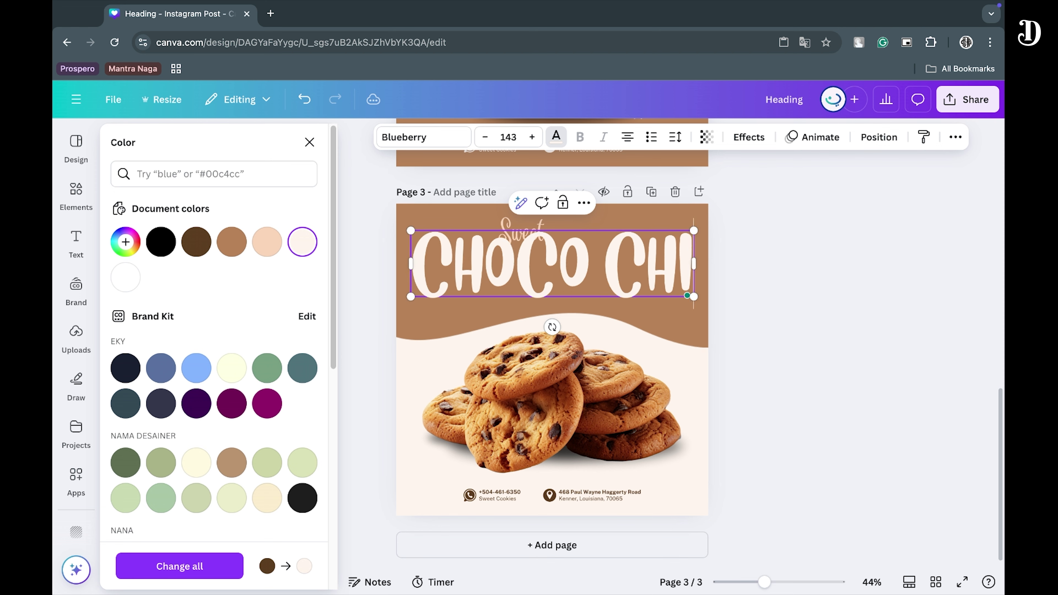
key(super+a)
click(516, 138)
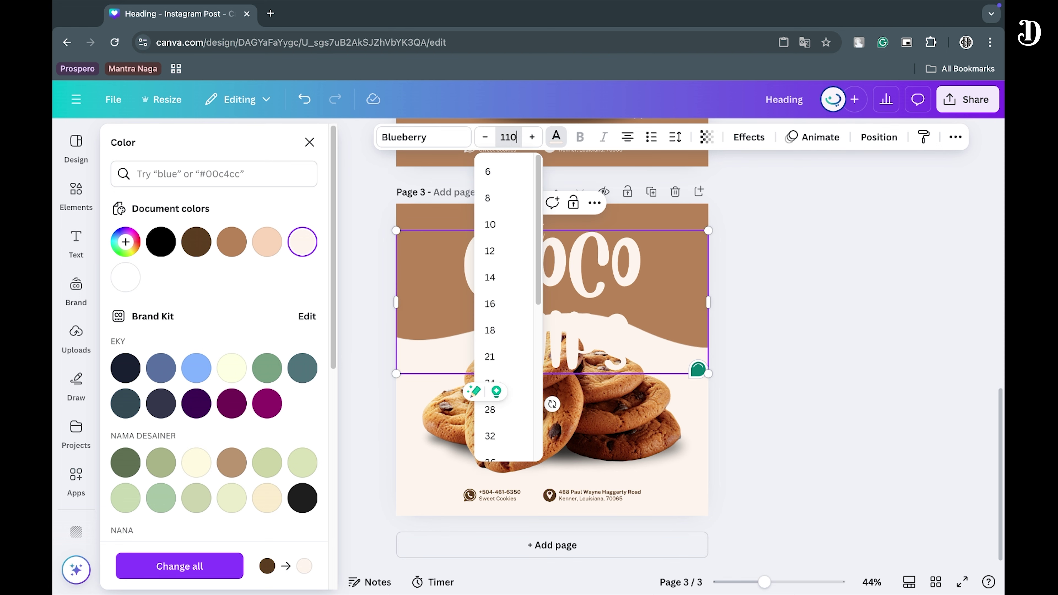
key(Return)
Reposition the CHOCO CHIPS heading and center the small Sweet text above it
click(858, 347)
drag(629, 254, 628, 266)
drag(524, 229, 557, 221)
click(879, 137)
click(524, 145)
click(489, 380)
Adjust the heading and Sweet text together within the brown area, and nudge the Sweet text slightly upward
shift+click(554, 263)
drag(553, 229, 554, 267)
click(717, 243)
click(616, 267)
shift+click(553, 239)
click(842, 293)
click(843, 294)
click(554, 238)
key(Up)
key(Up)
key(Up)
Replace the Sweet text with "Premium Quality" and move it slightly up above CHOCO CHIPS
double_click(548, 238)
text(Qu)
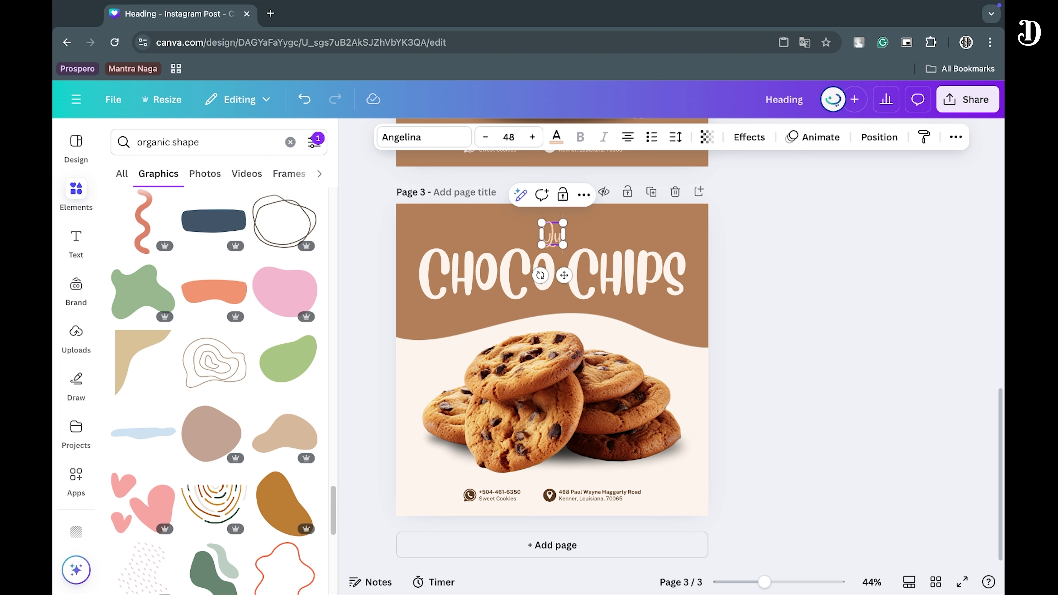
key(BackSpace)
key(BackSpace)
key(BackSpace)
key(BackSpace)
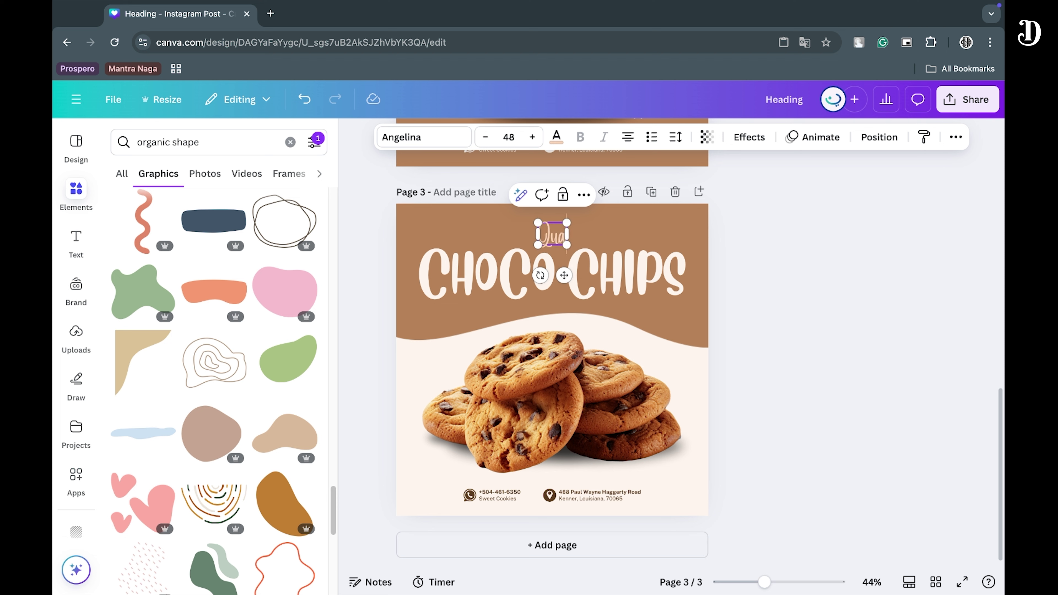
text(Premium Quality)
click(855, 234)
drag(586, 232, 587, 230)
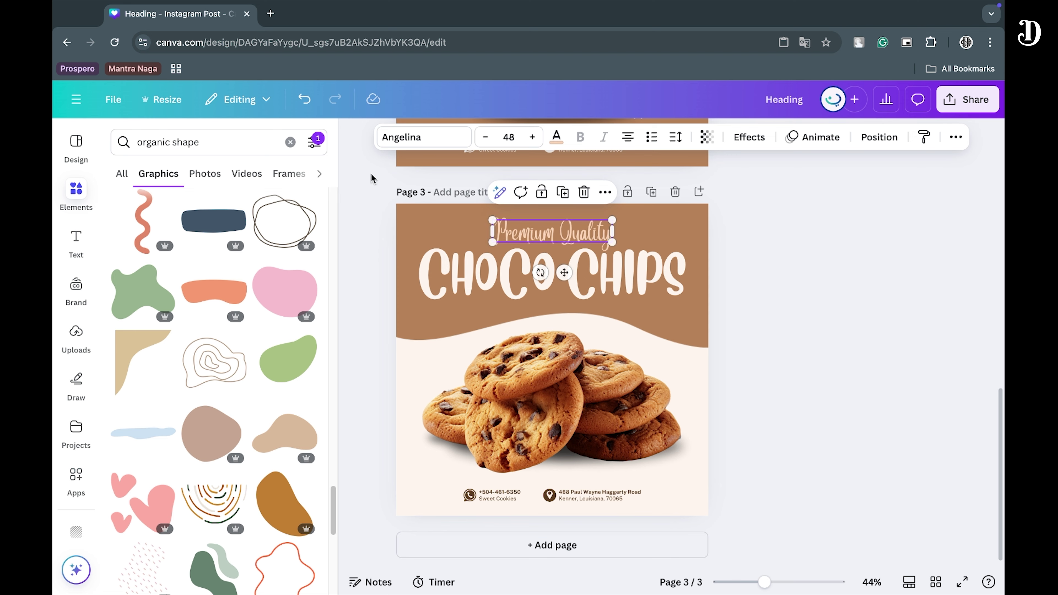
Give the Premium Quality text a custom, more saturated peach color
click(557, 137)
click(125, 242)
drag(177, 287, 191, 272)
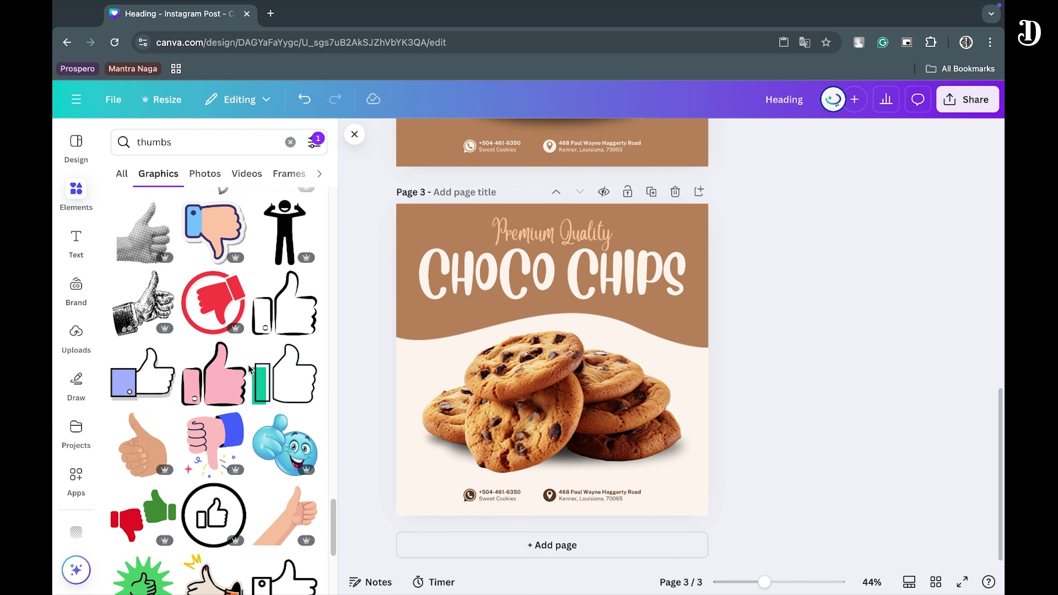
Add the green starburst thumbs-up sticker, shrink it, and place it at the upper right of the cookie pile
scroll(249, 367, down, 3)
scroll(249, 368, down, 2)
click(151, 374)
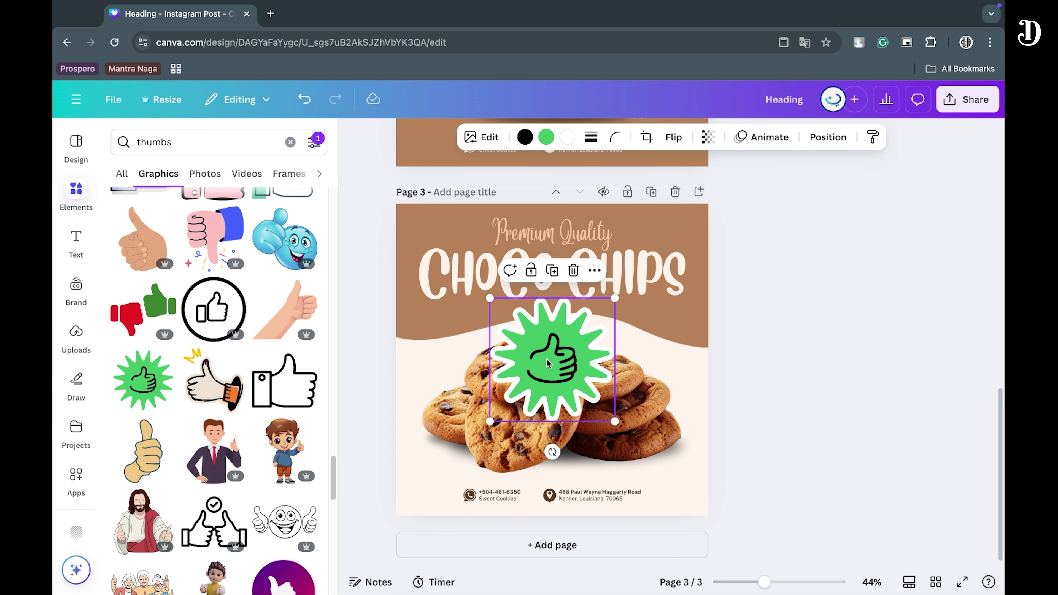
drag(489, 299, 525, 333)
drag(577, 382, 623, 330)
drag(695, 402, 672, 378)
drag(652, 355, 653, 352)
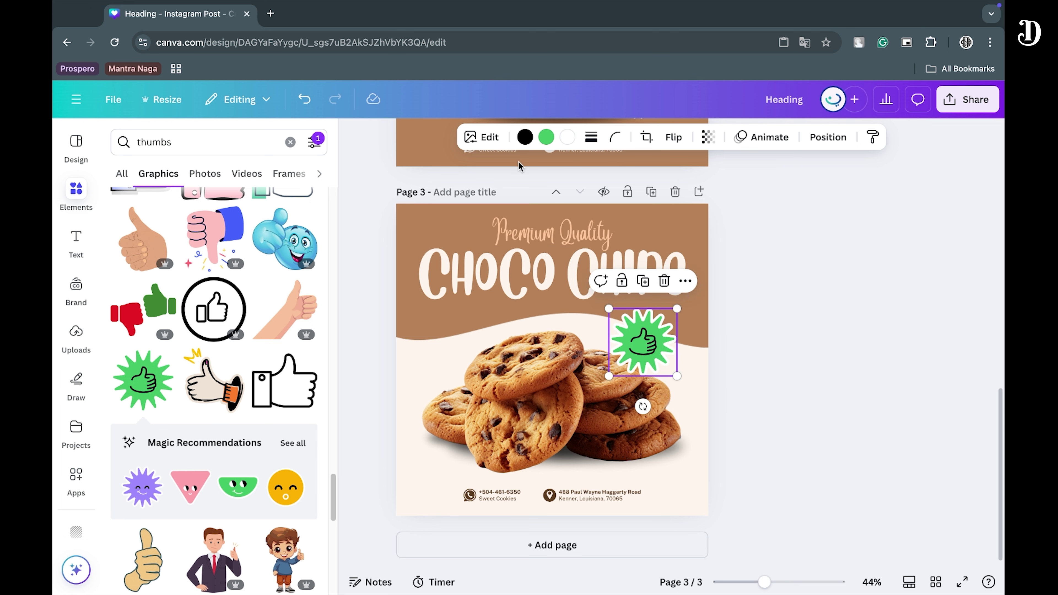
Recolor the sticker's starburst to light peach and its thumbs-up outline to dark brown
click(547, 136)
click(303, 242)
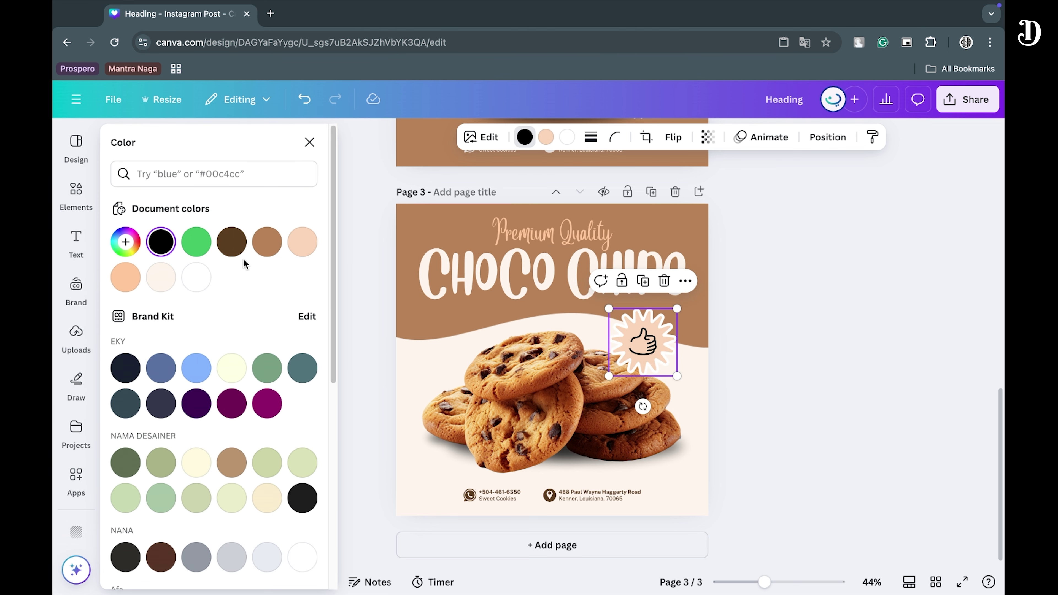
click(230, 245)
click(568, 136)
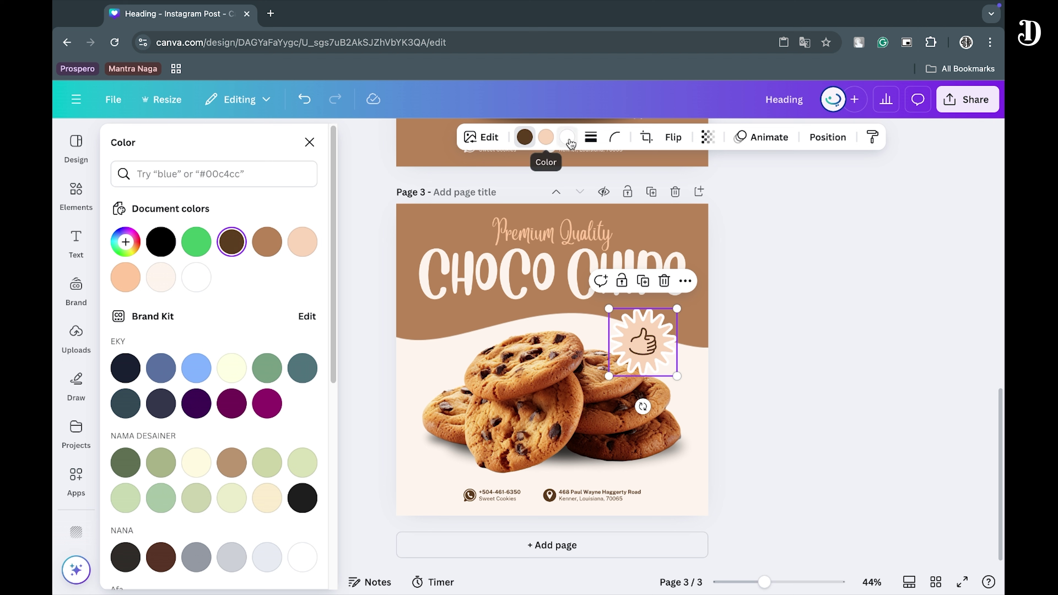
click(928, 298)
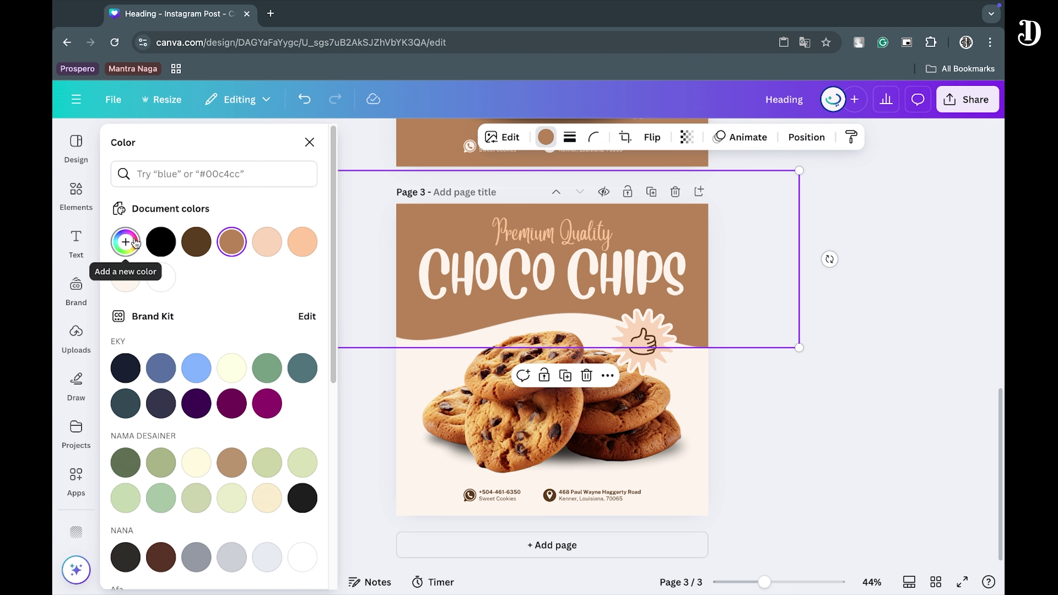
Set the wavy shape on page 3 to a custom darker brown and apply that brown to page 2's background
click(126, 241)
click(224, 295)
drag(225, 295, 224, 298)
click(194, 386)
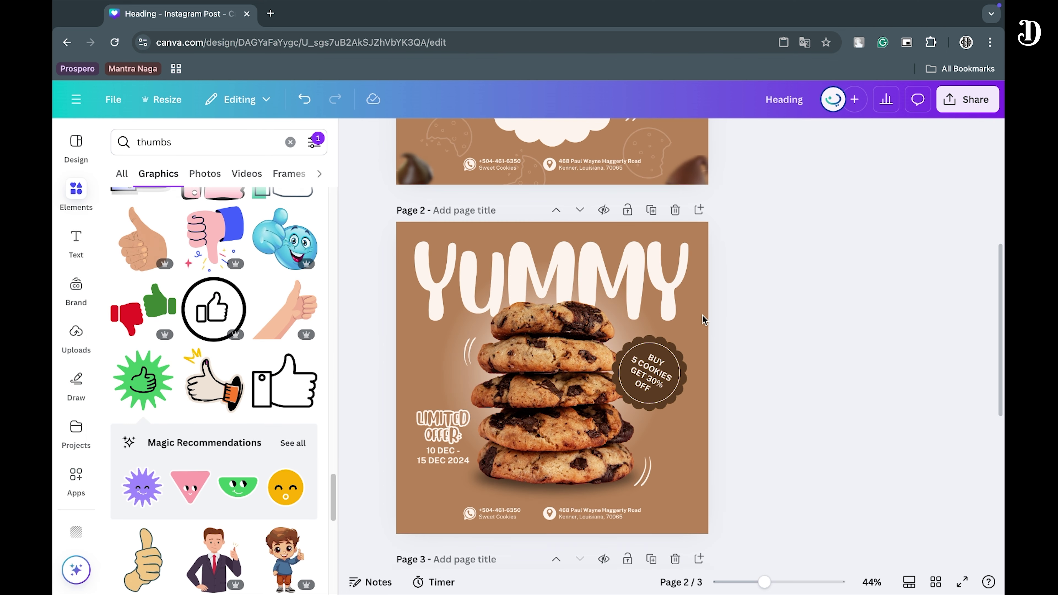
click(703, 315)
click(577, 137)
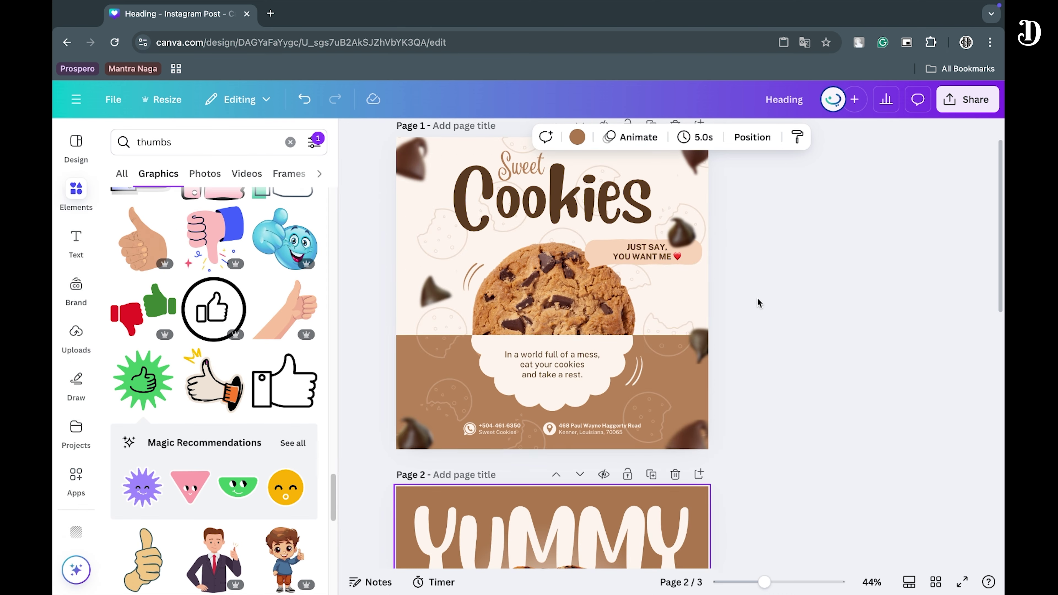
Select the brown block in page 1's lower part through the layers and recolor it to the darker brown
click(466, 367)
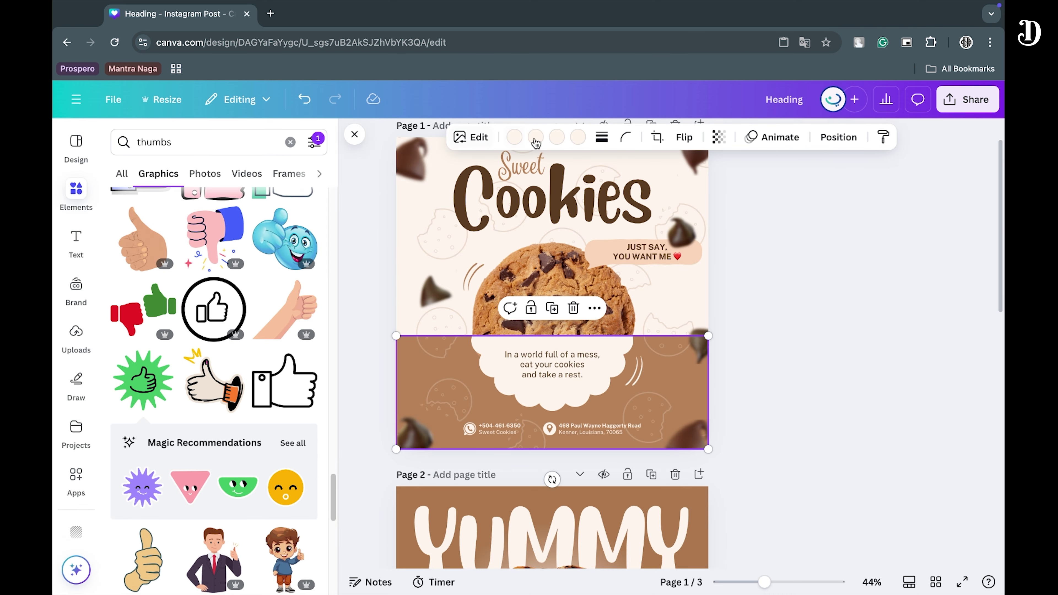
click(838, 138)
click(273, 173)
click(446, 137)
click(265, 242)
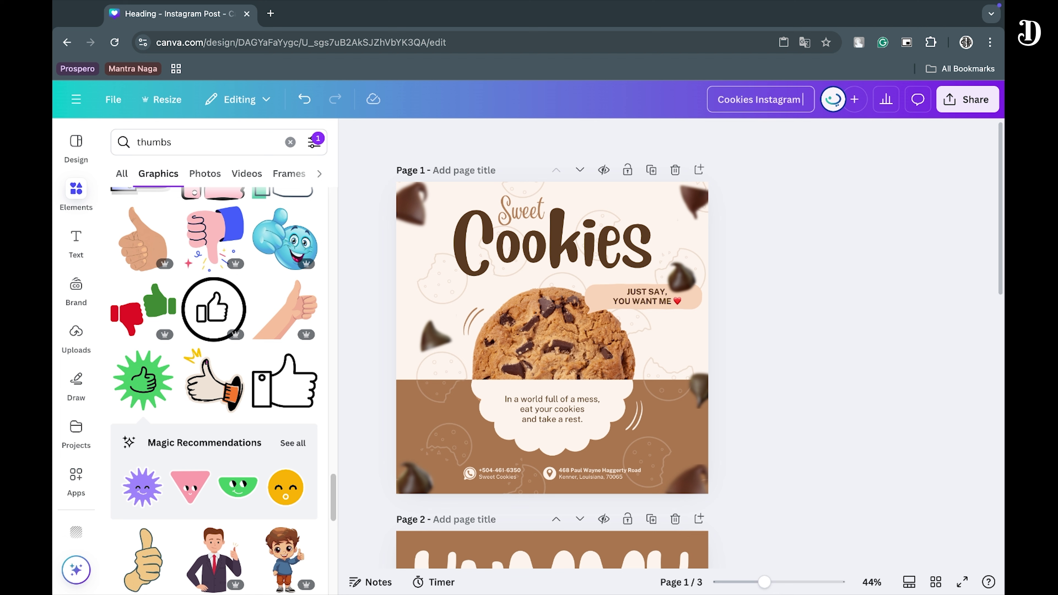